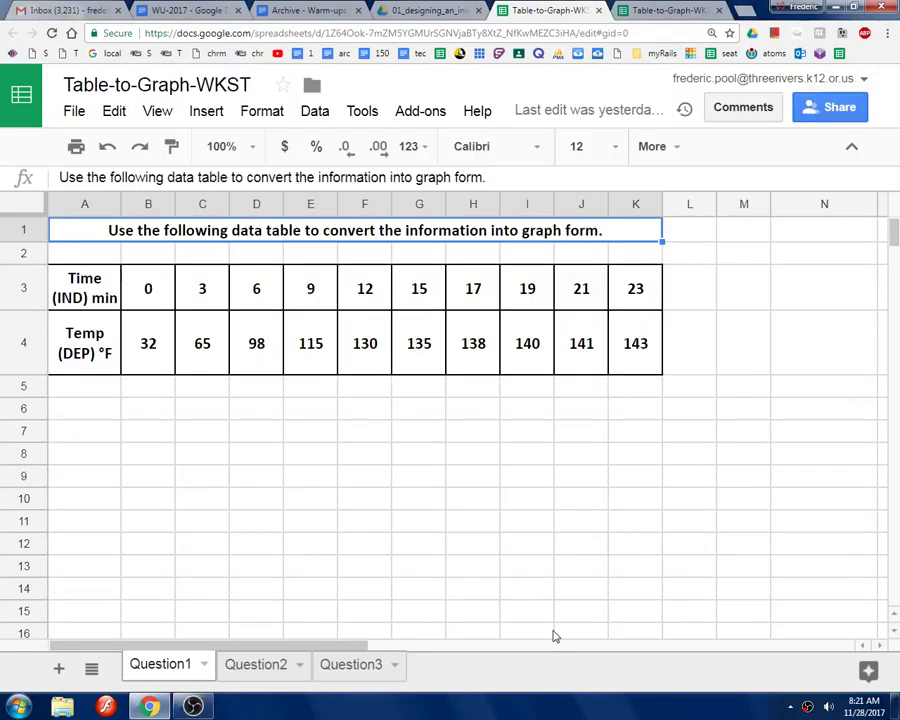
- Select the Time and Temp data values in range B3:K4
click(554, 634)
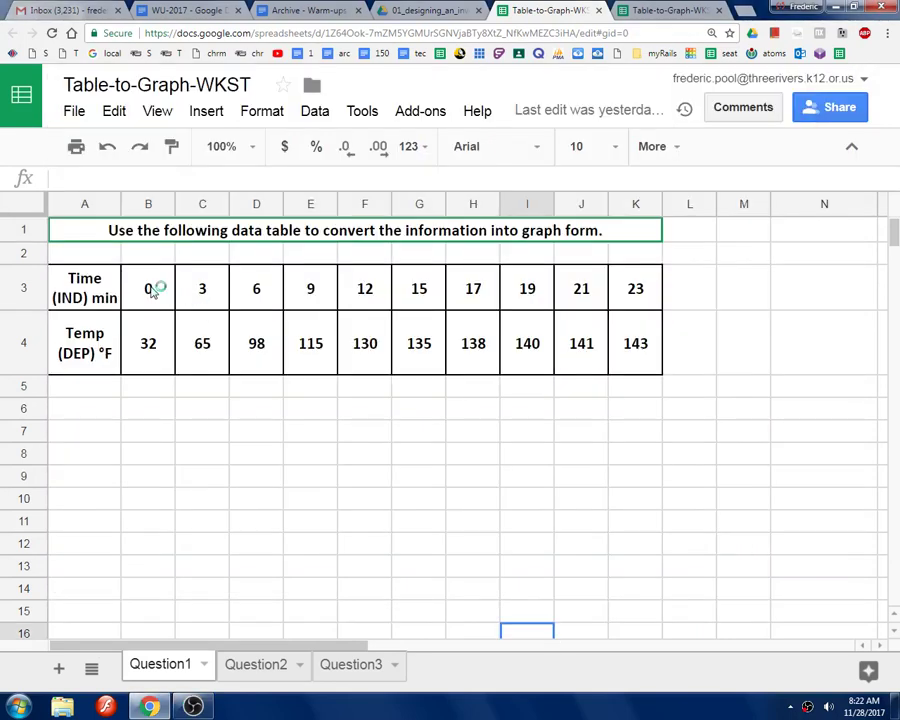
drag(152, 290, 630, 348)
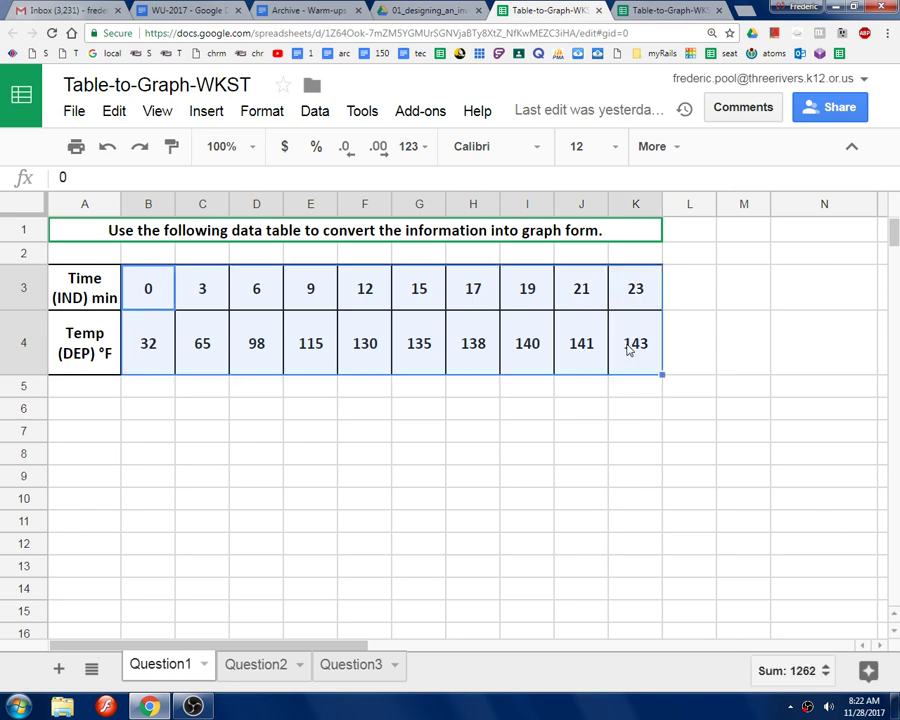
click(688, 343)
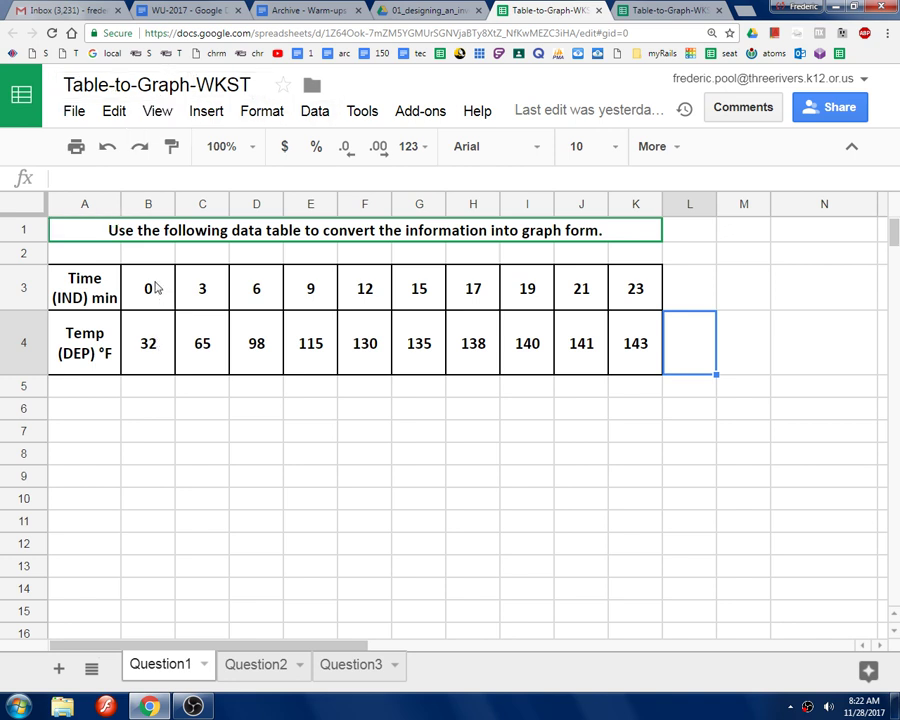
drag(159, 289, 637, 348)
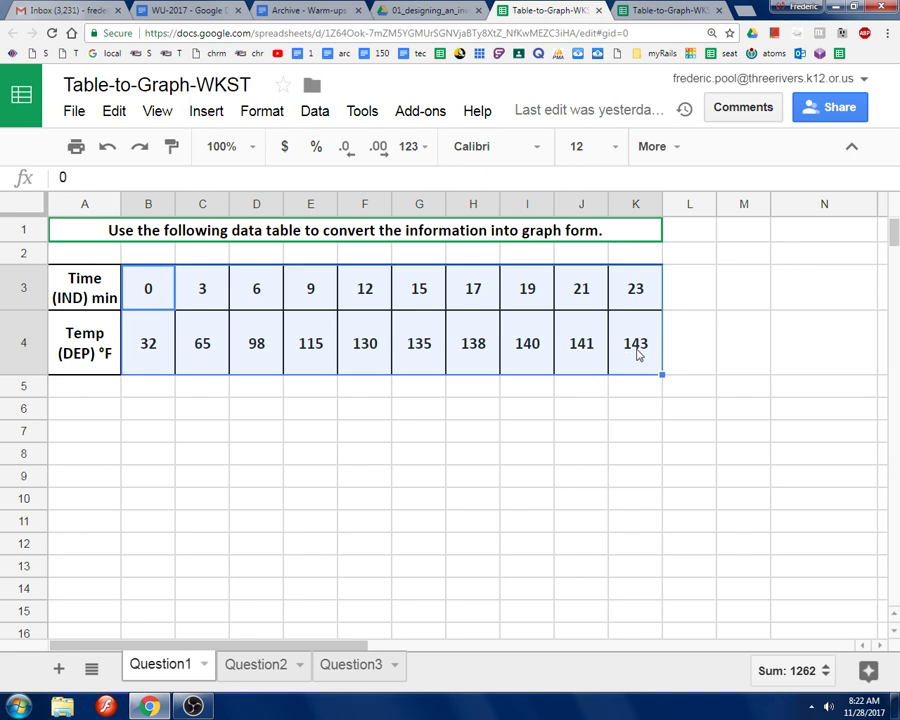
click(236, 303)
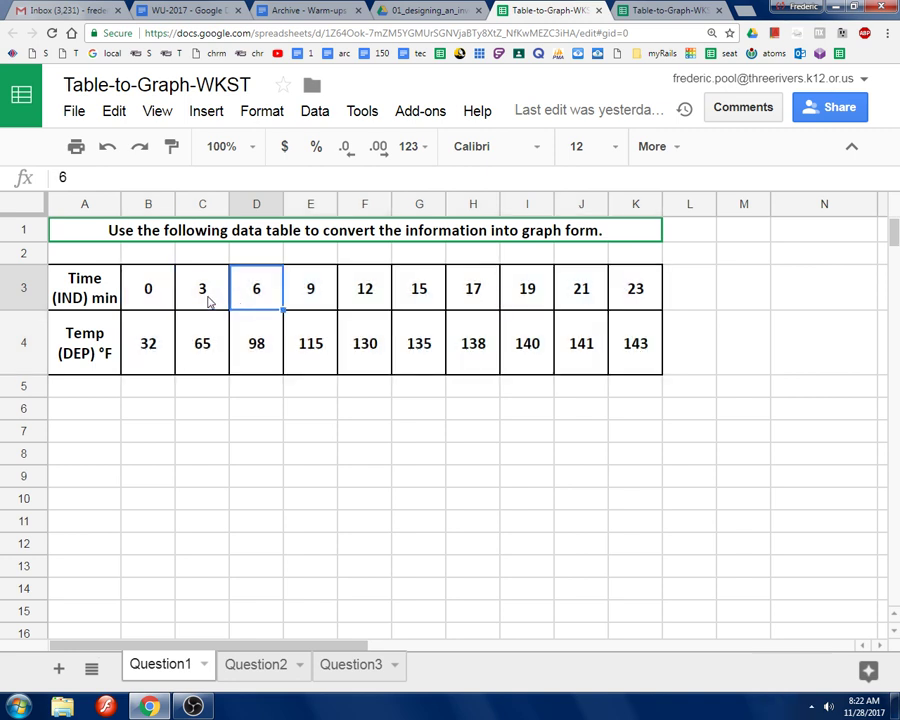
drag(148, 292, 648, 355)
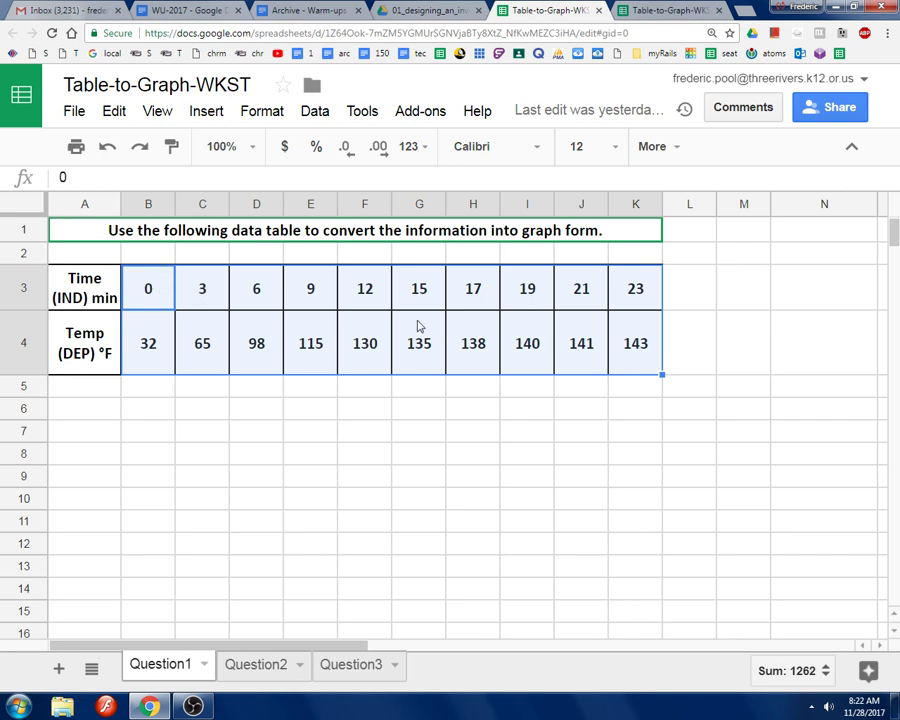
drag(151, 293, 628, 347)
- Insert a chart of the selected data and dismiss the Chart editor introduction popup
click(206, 111)
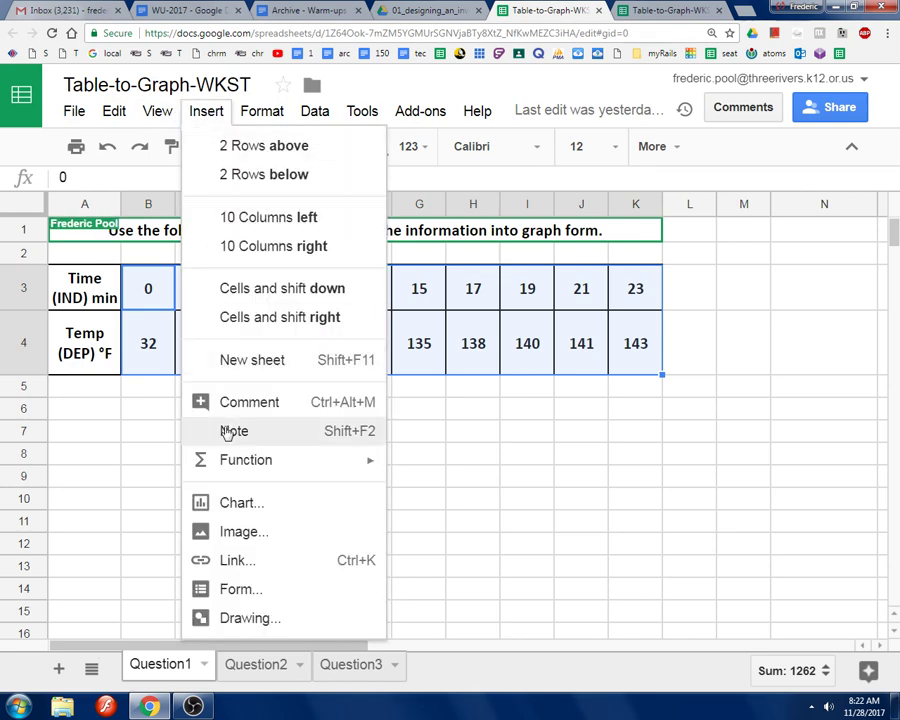
click(237, 502)
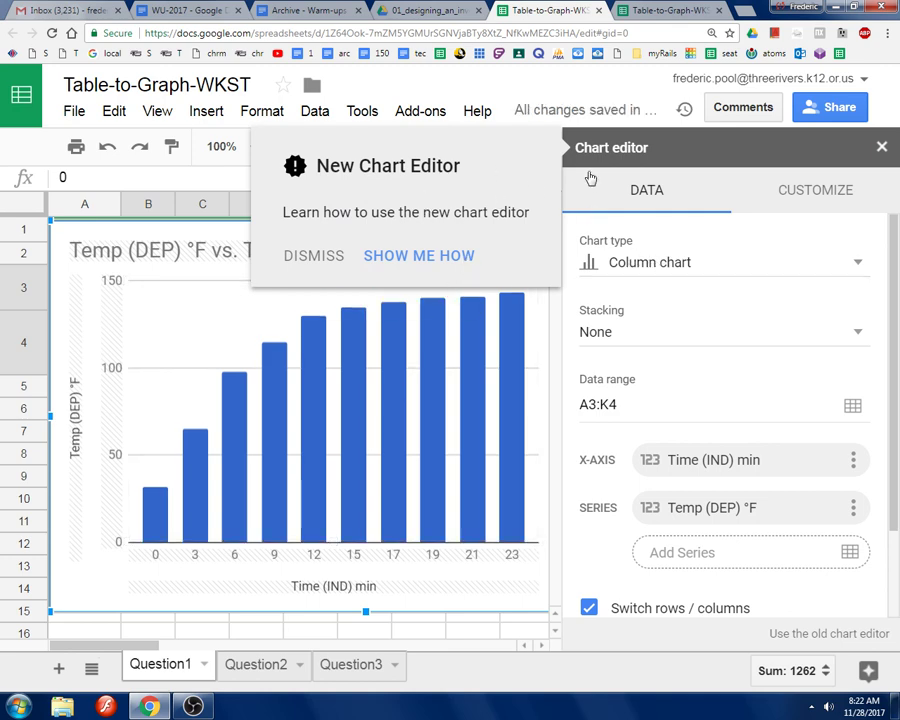
click(316, 257)
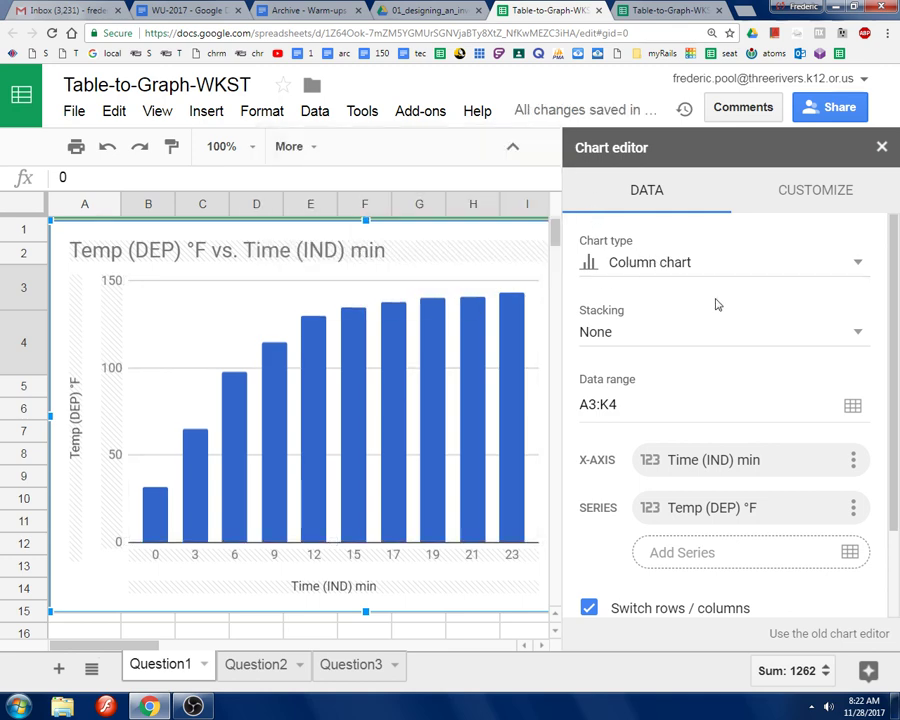
click(645, 262)
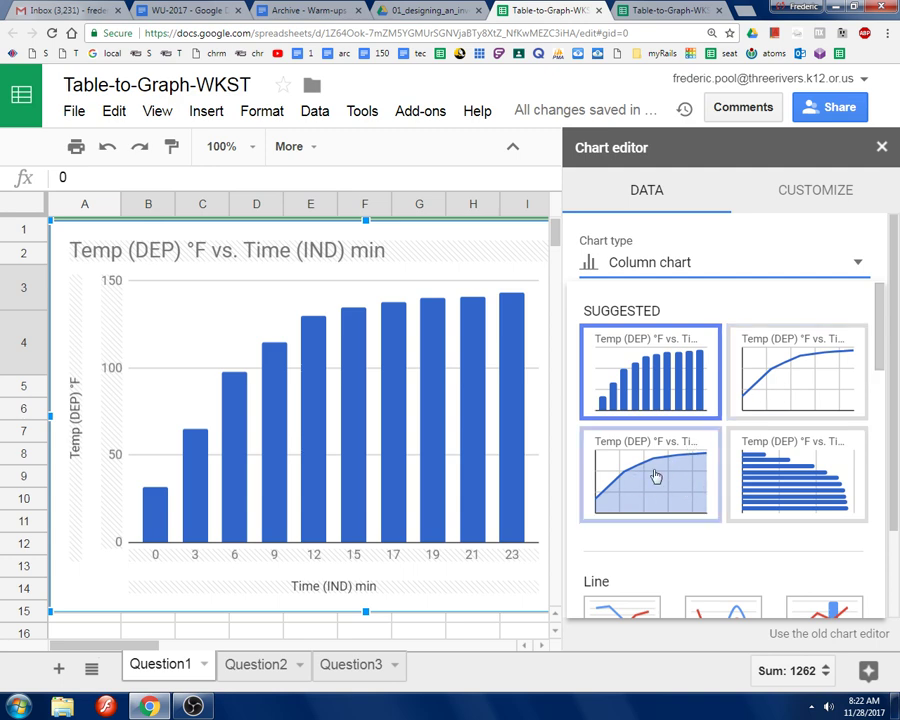
click(790, 370)
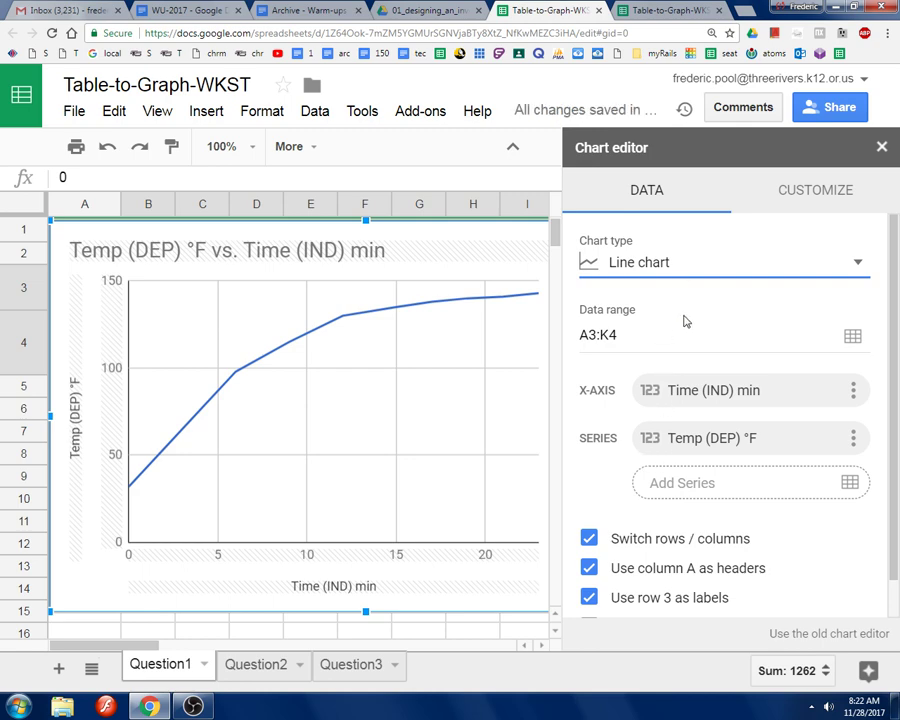
click(589, 540)
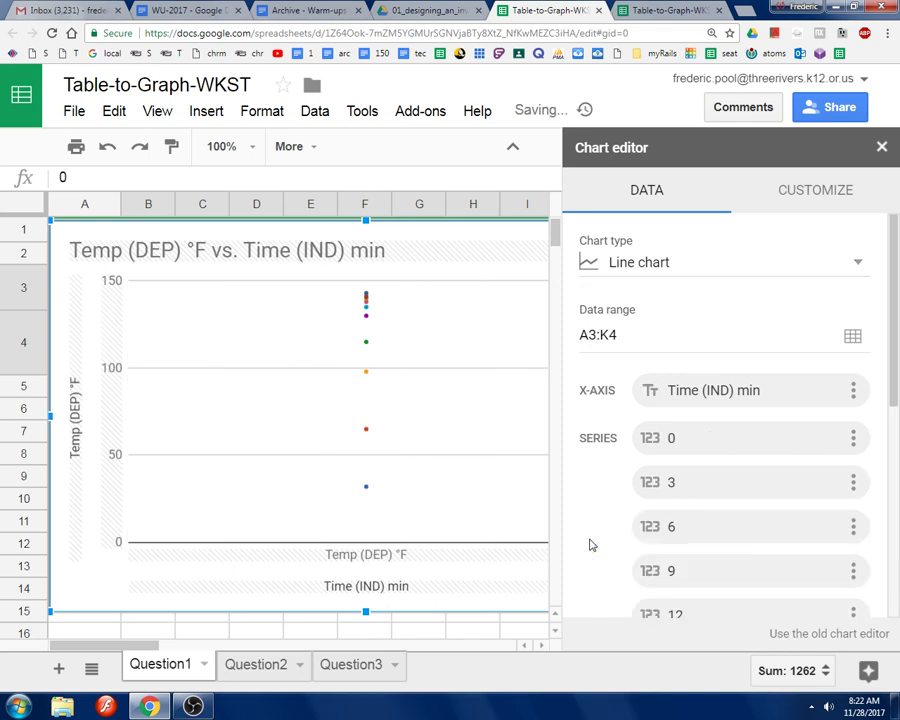
scroll(590, 545, down, 5)
click(589, 458)
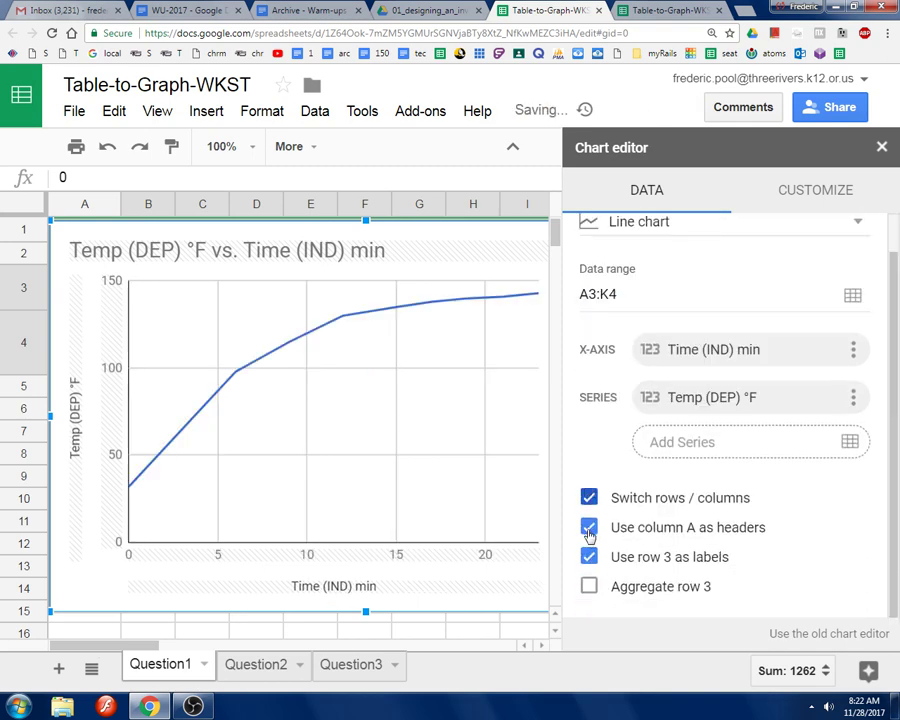
click(589, 530)
click(589, 530)
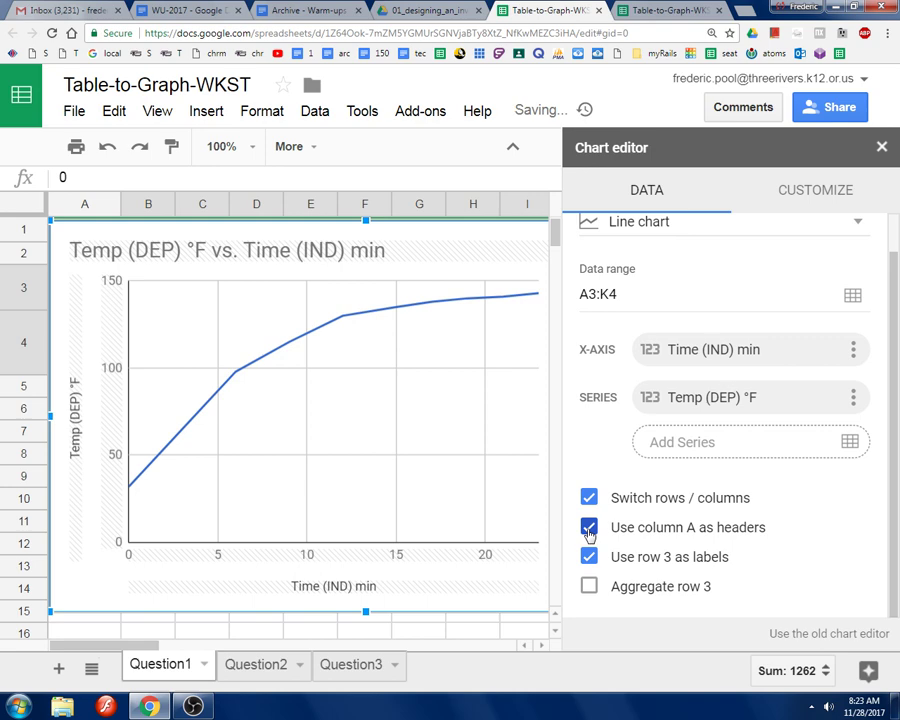
click(589, 558)
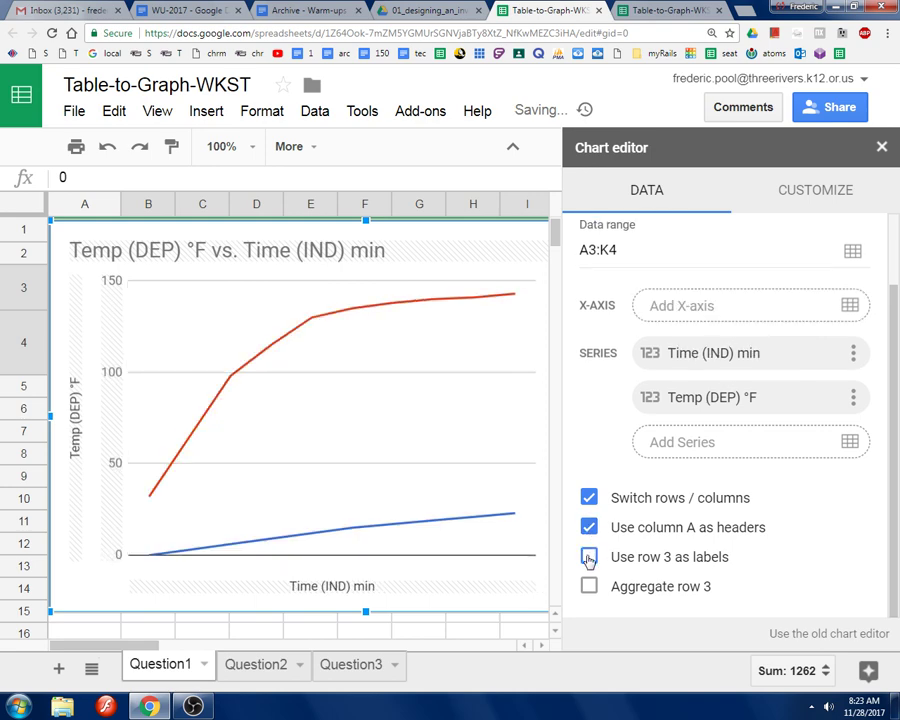
click(589, 558)
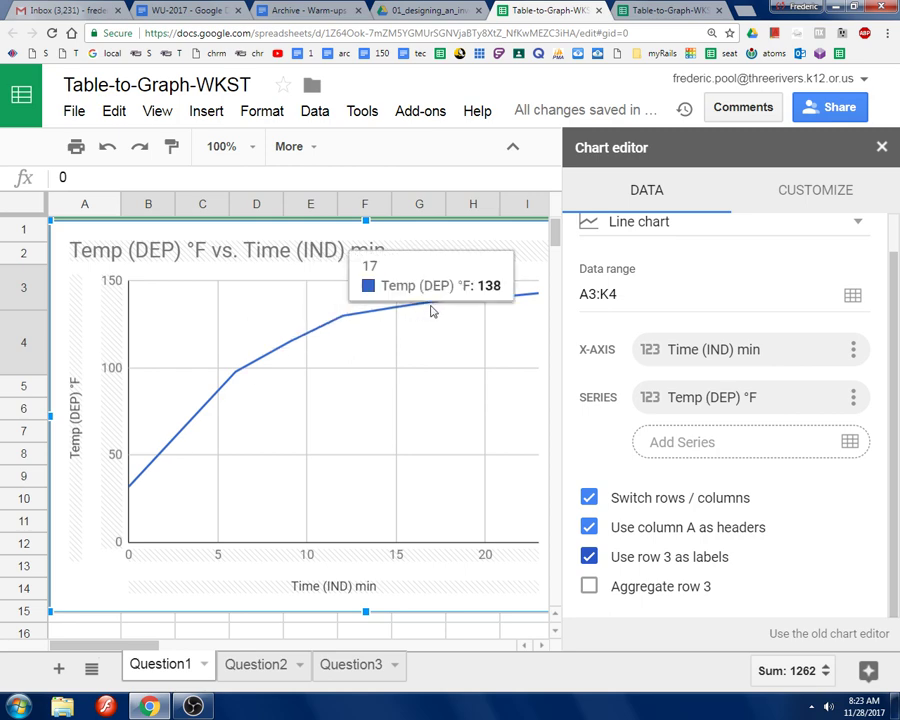
- Turn on Smooth in the Customize tab's Chart style, leaving Maximize off
click(805, 190)
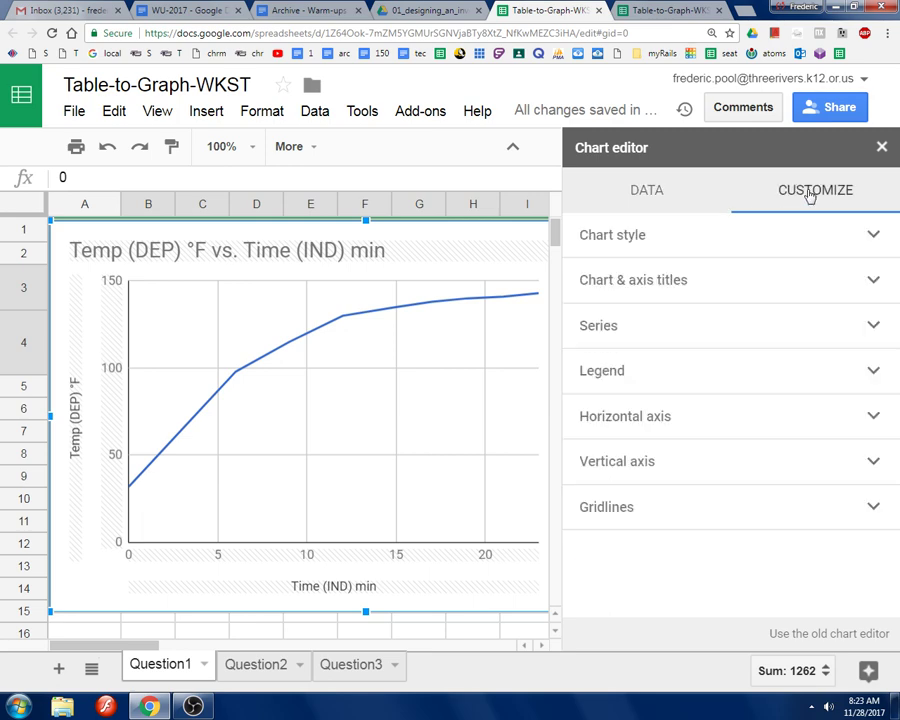
click(649, 237)
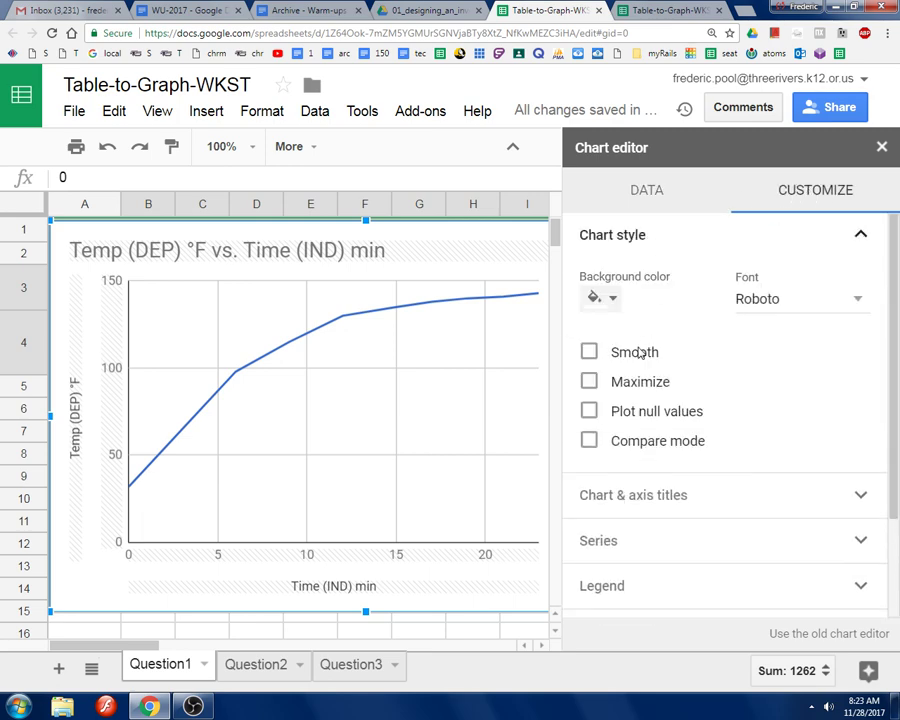
click(589, 354)
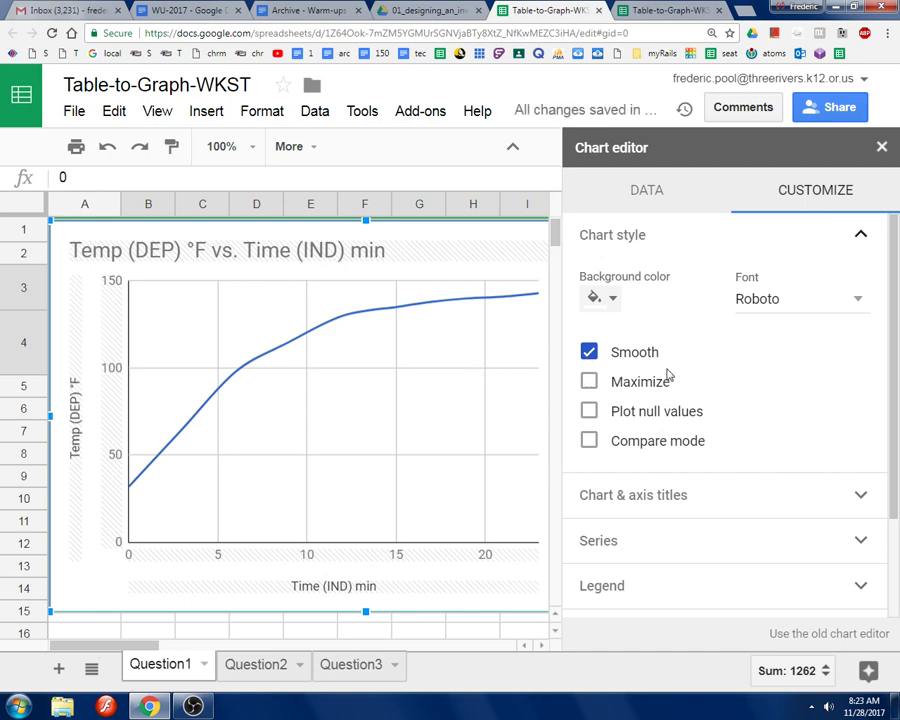
click(589, 382)
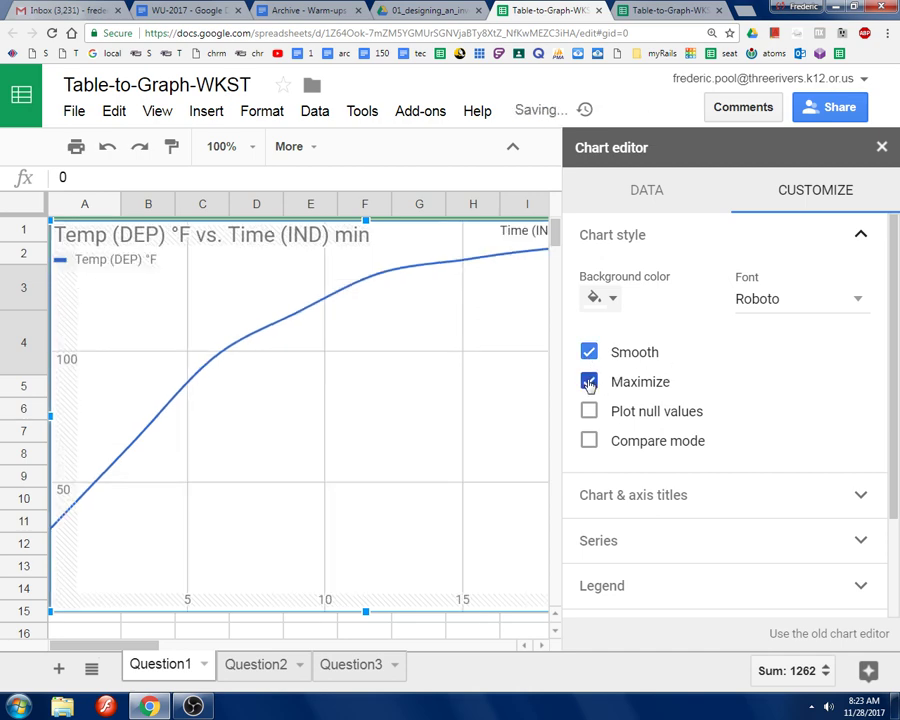
click(589, 382)
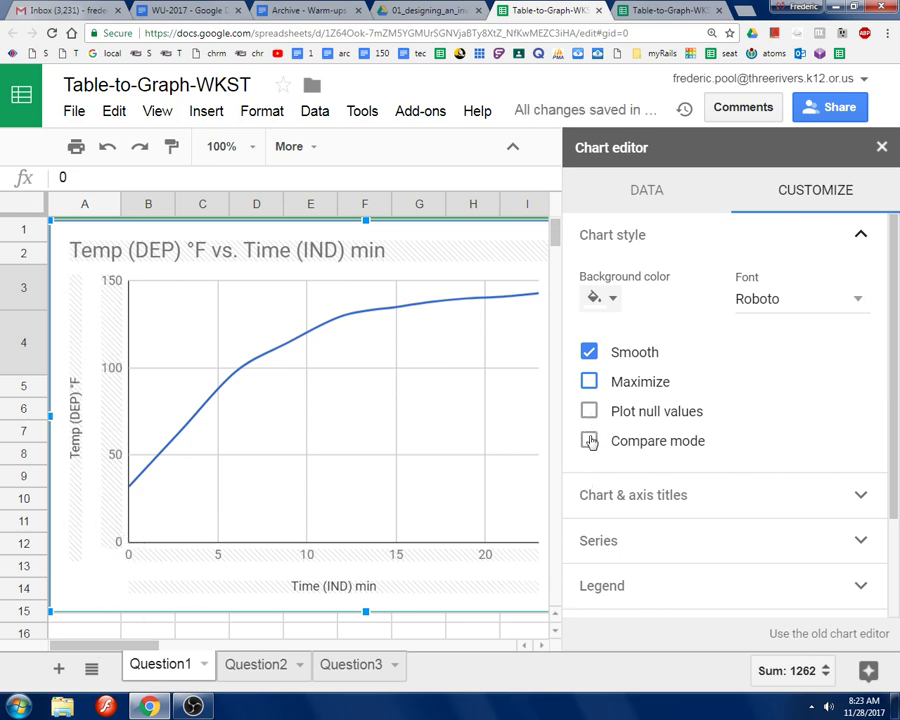
- Strip '(IND) min', the period and '(DEP) °F' from the chart title text
click(627, 495)
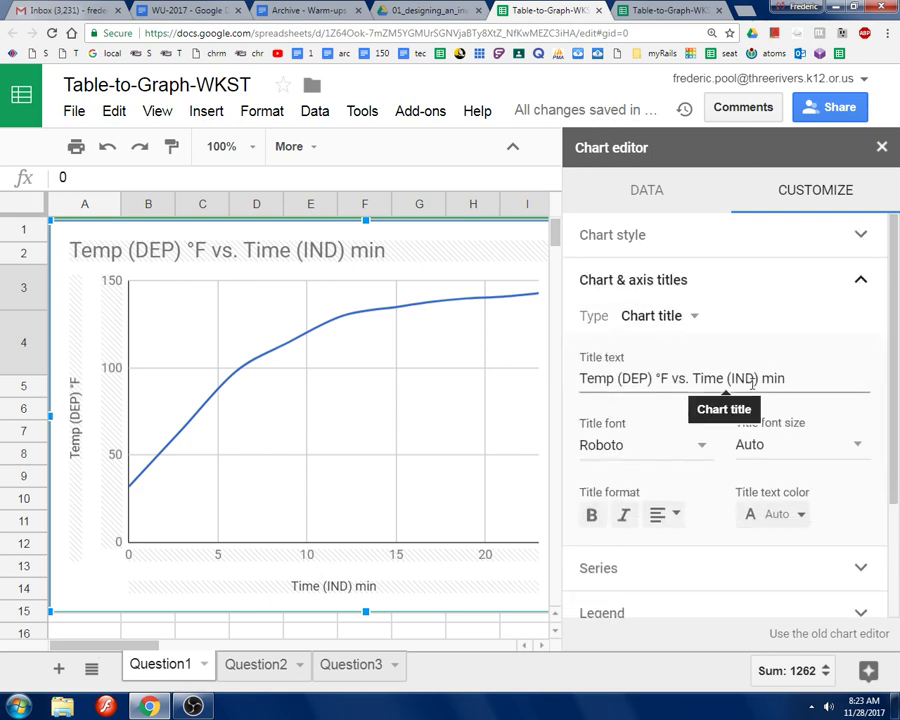
drag(794, 378, 727, 378)
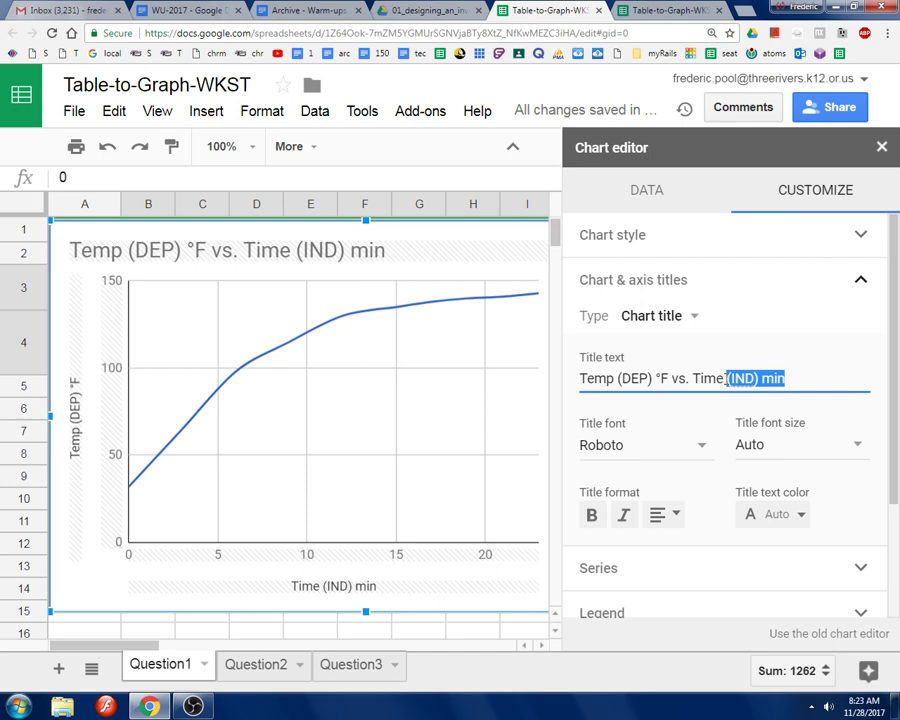
key(BackSpace)
click(693, 379)
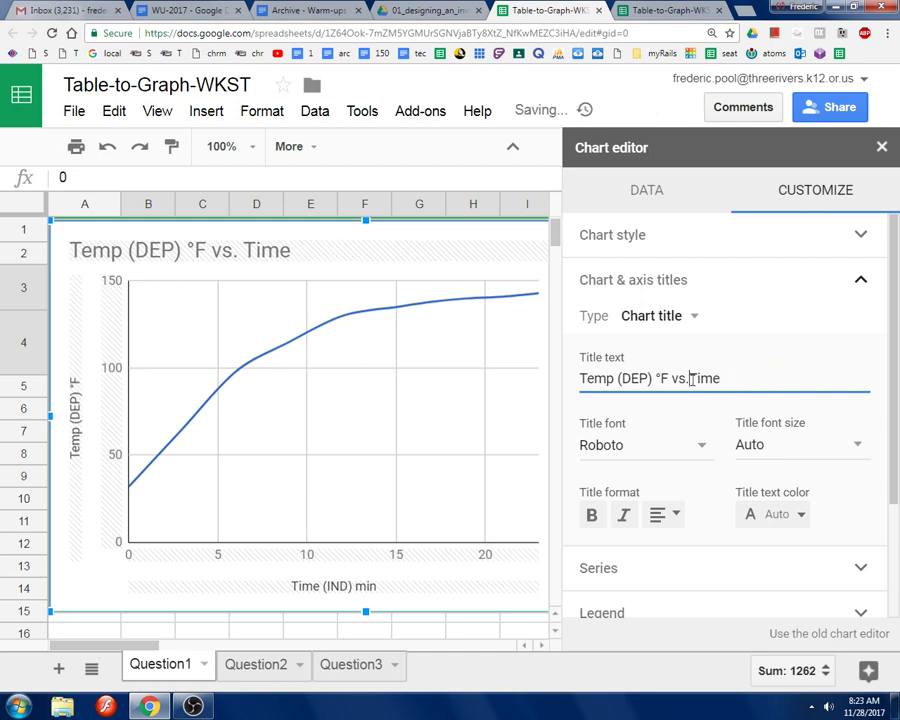
key(BackSpace)
key(BackSpace)
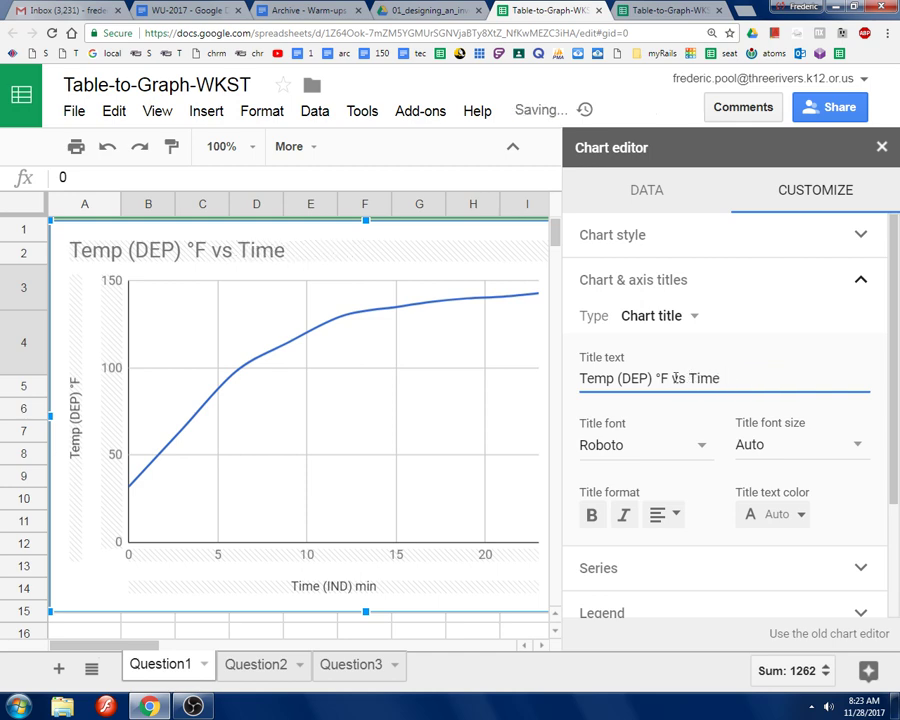
drag(673, 378, 619, 378)
key(BackSpace)
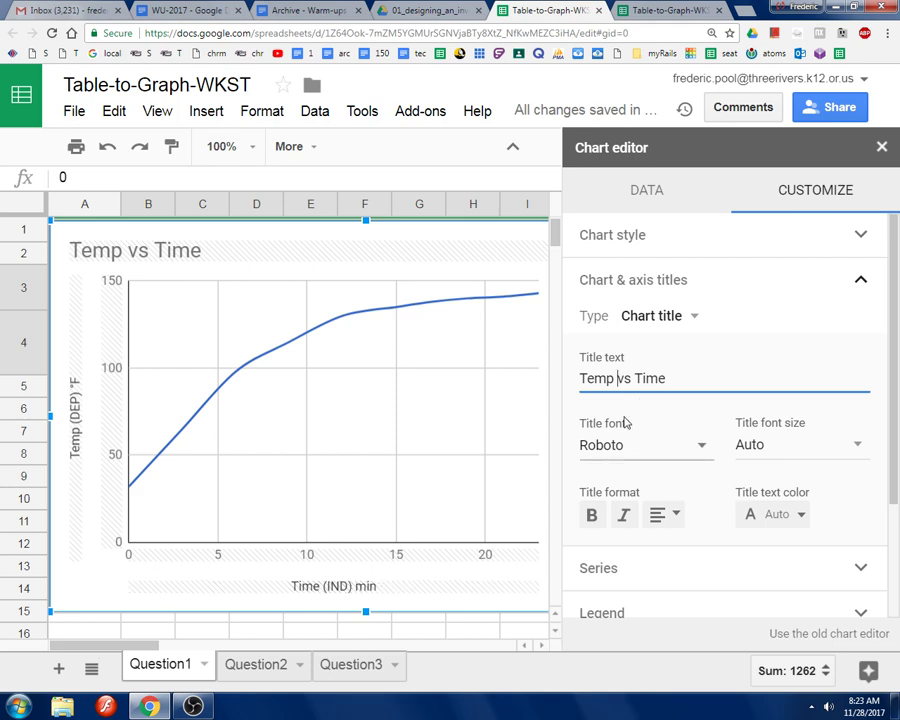
- Finish the title as 'Time vs Temp' and center-align it
double_click(656, 378)
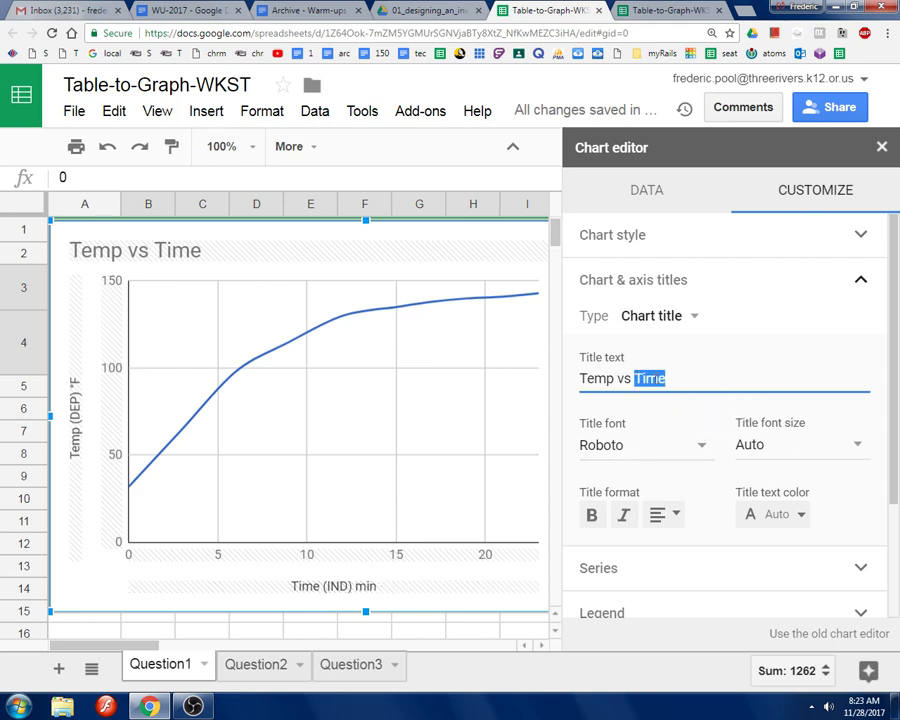
key(BackSpace)
click(580, 378)
text(Time )
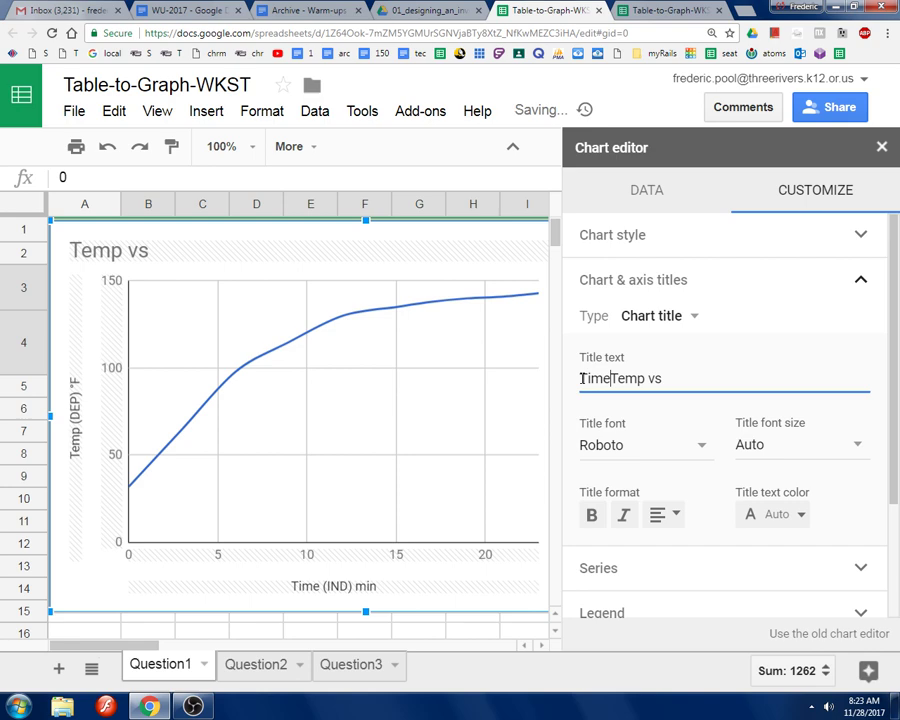
text(vs)
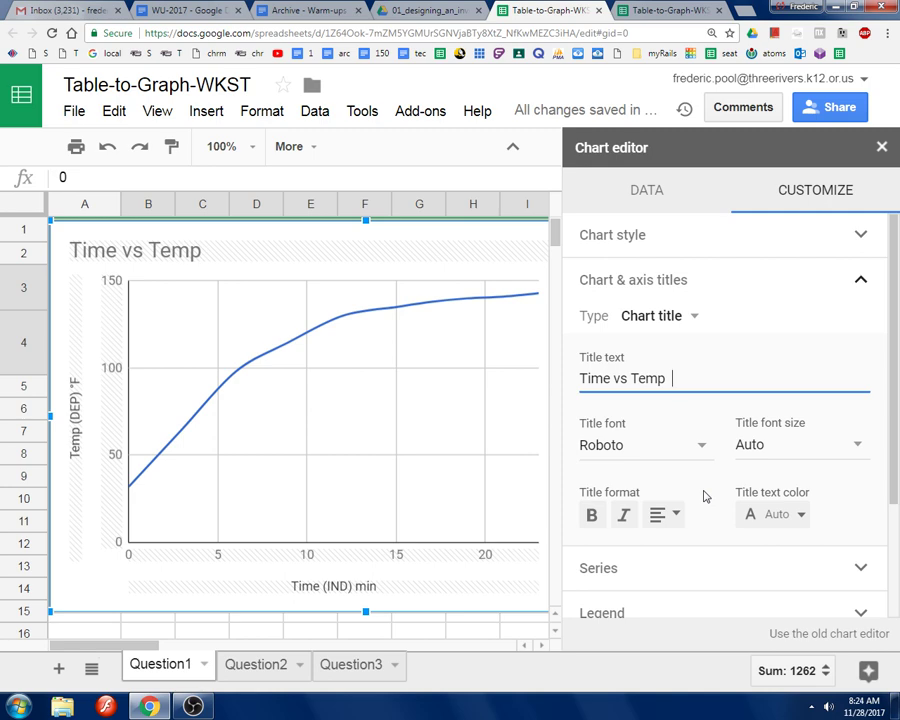
click(679, 518)
click(689, 547)
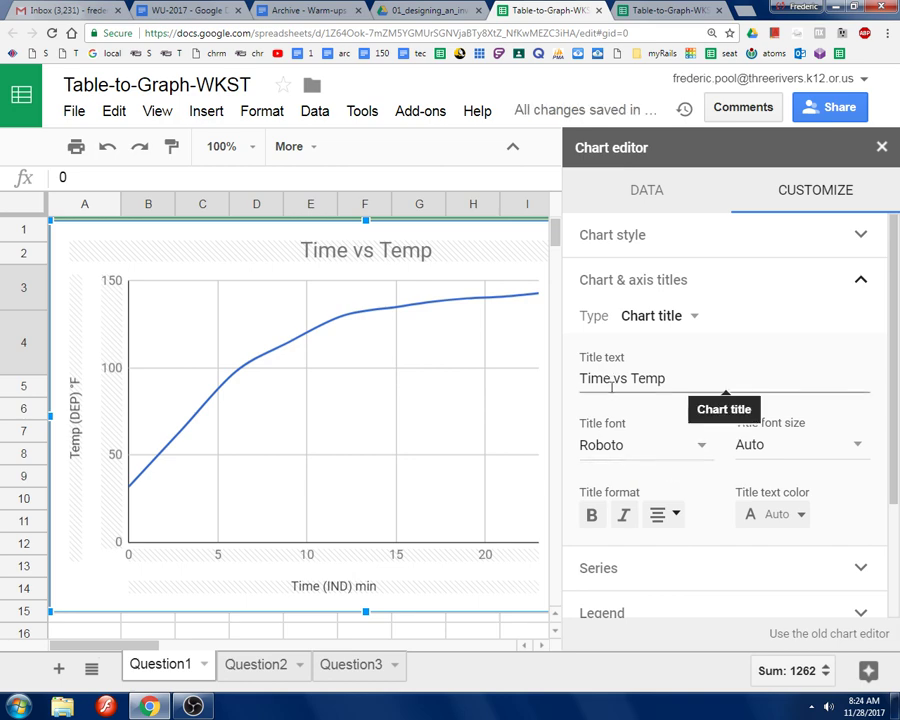
- Set the series point shape to Circle and the point size to 2px
click(618, 569)
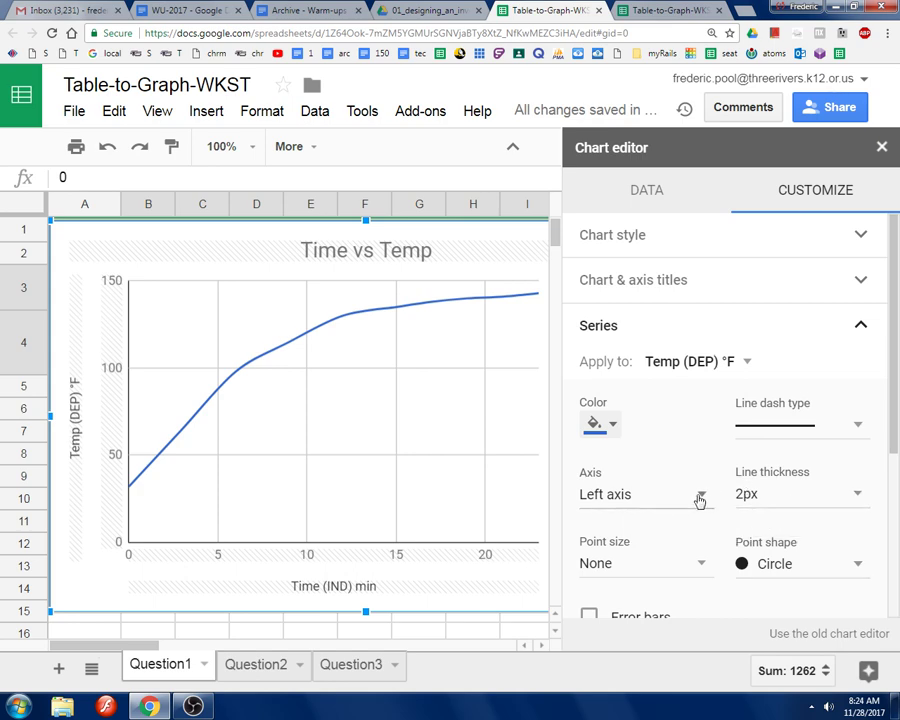
scroll(698, 500, down, 3)
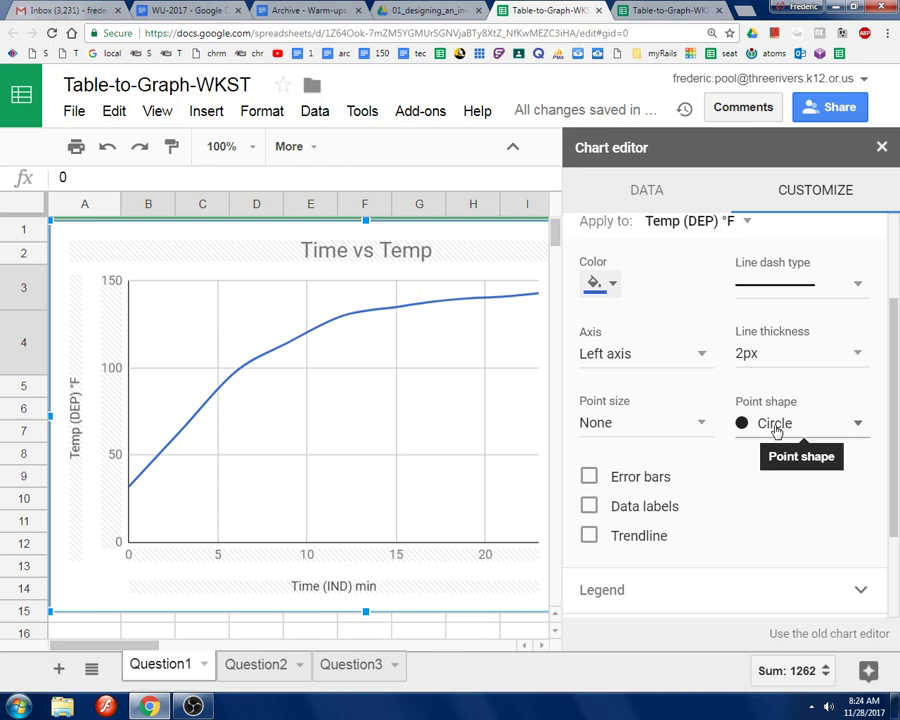
click(762, 425)
click(756, 406)
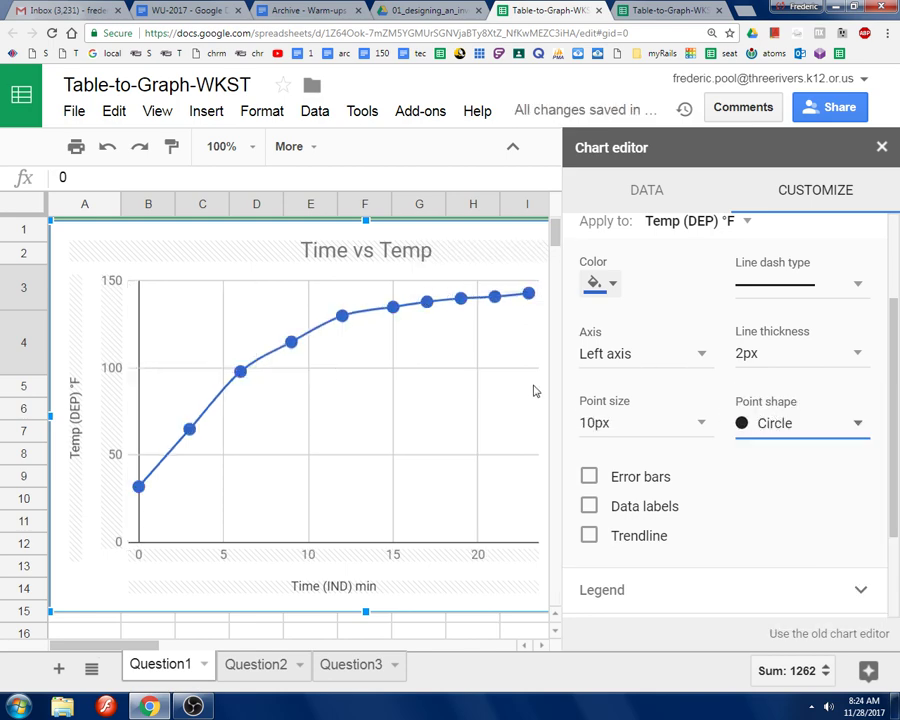
click(685, 422)
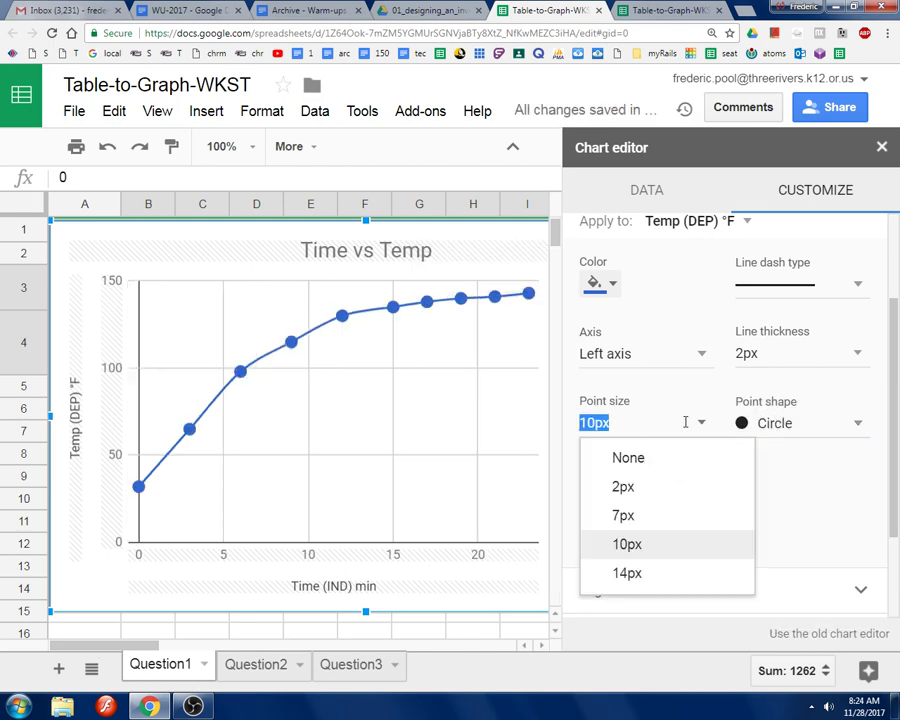
click(646, 487)
click(701, 430)
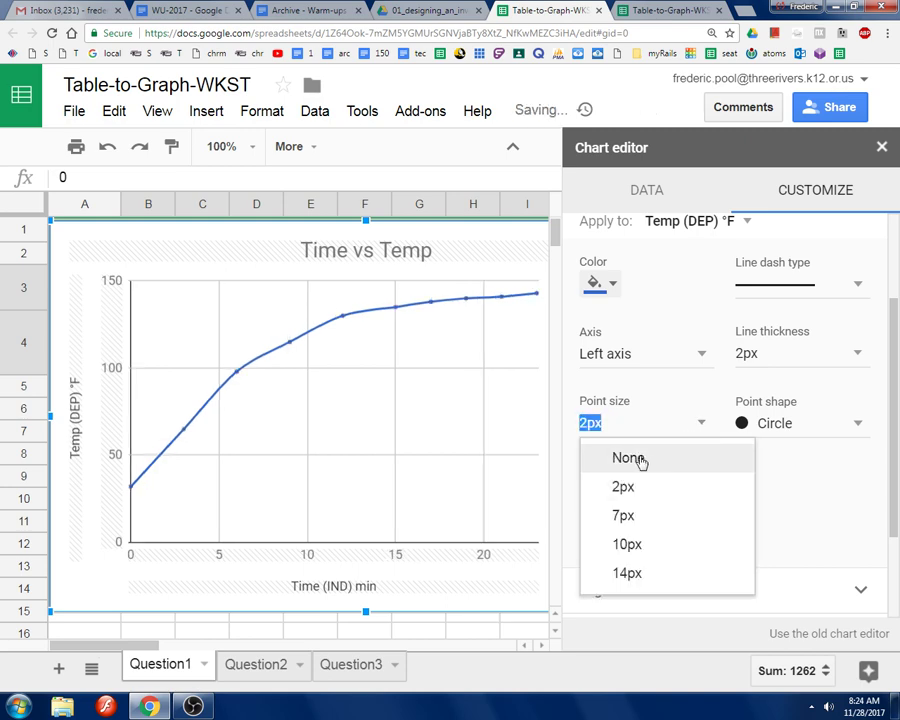
click(638, 458)
click(701, 423)
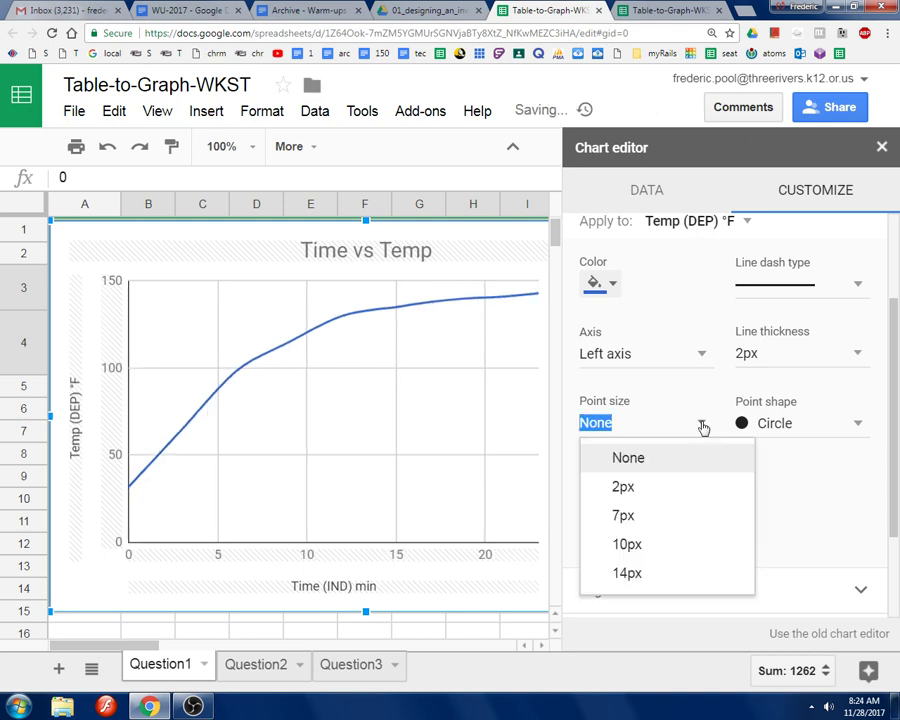
click(629, 485)
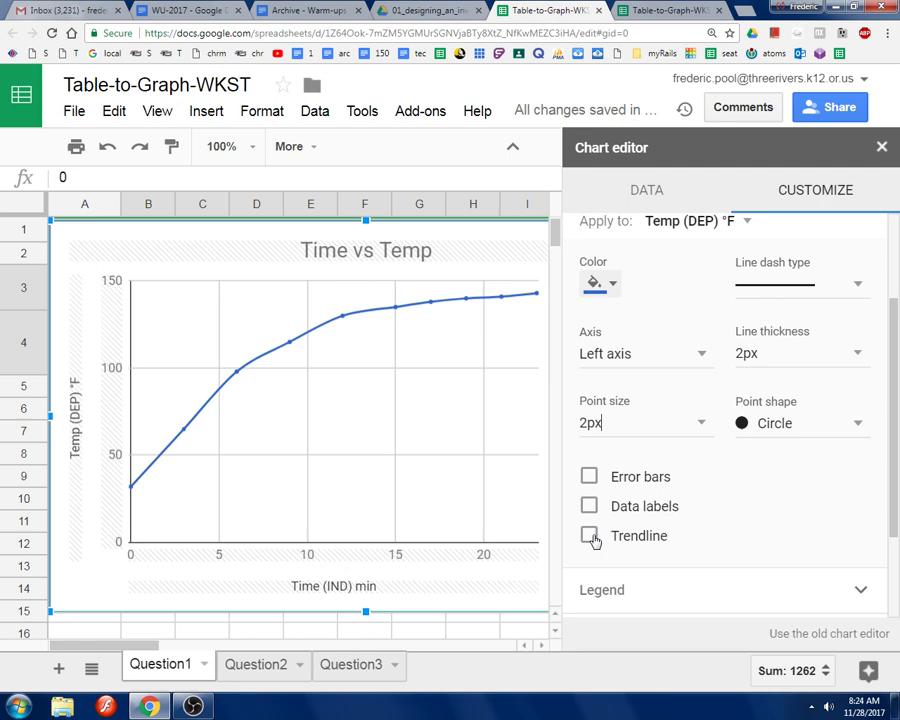
- Turn on 10% error bars and a linear trendline for the temperature series
click(589, 477)
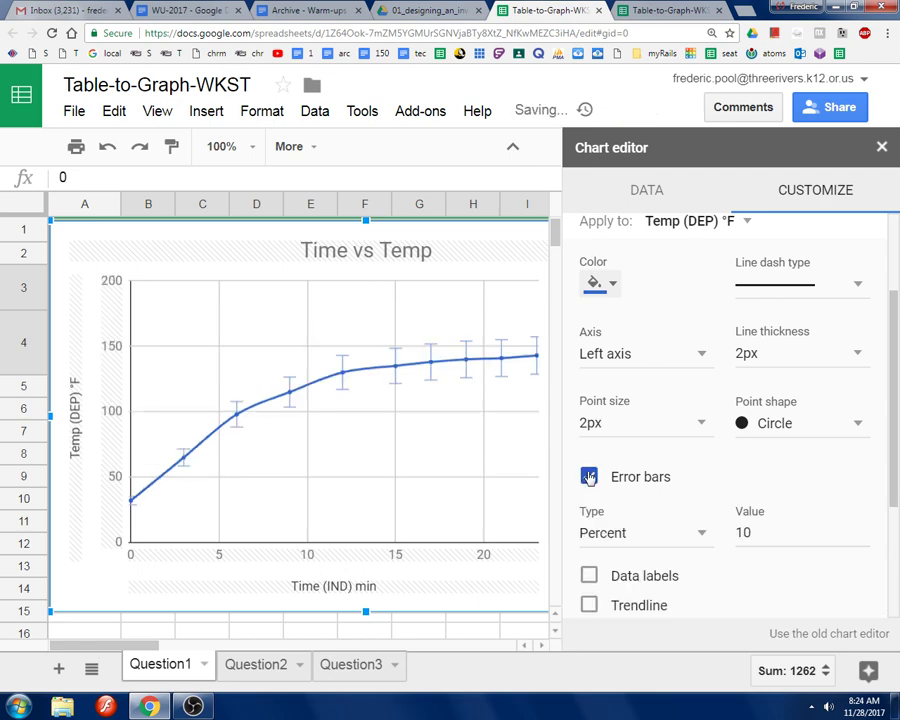
click(589, 477)
click(589, 477)
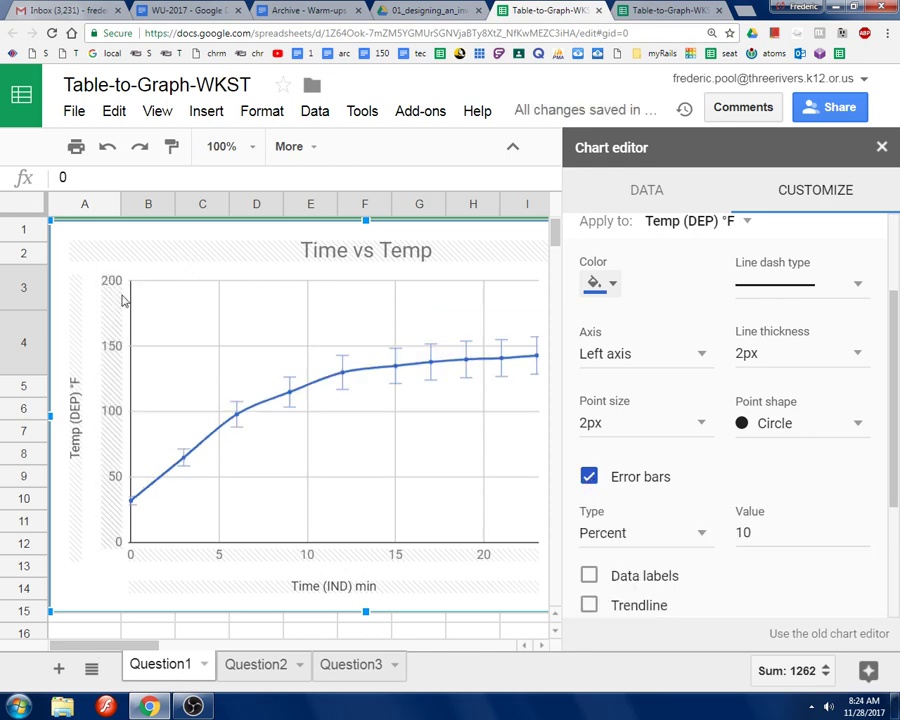
click(589, 478)
click(589, 478)
click(589, 604)
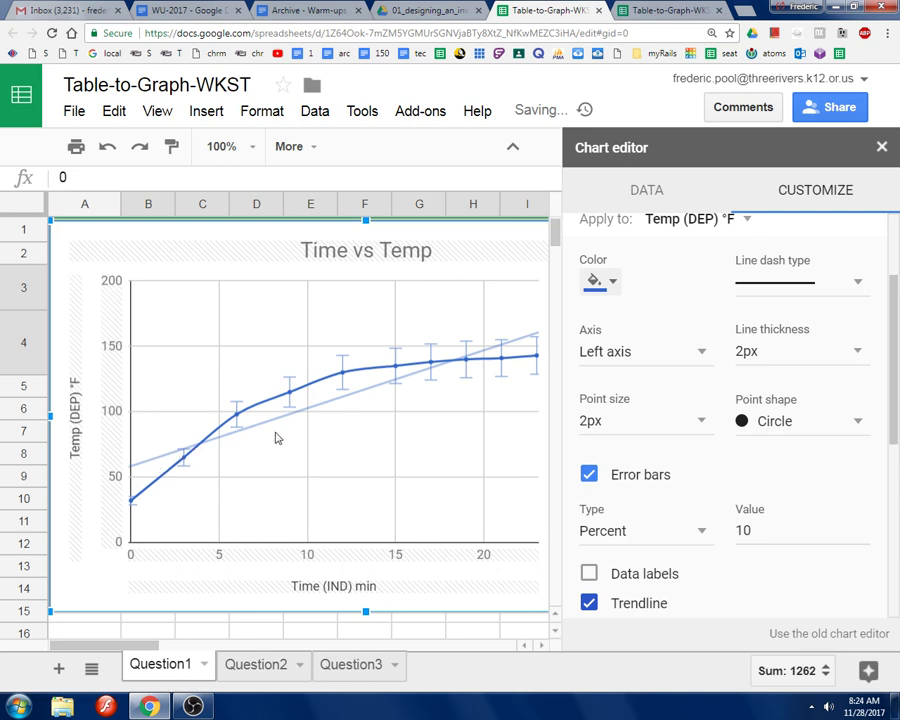
scroll(700, 480, down, 3)
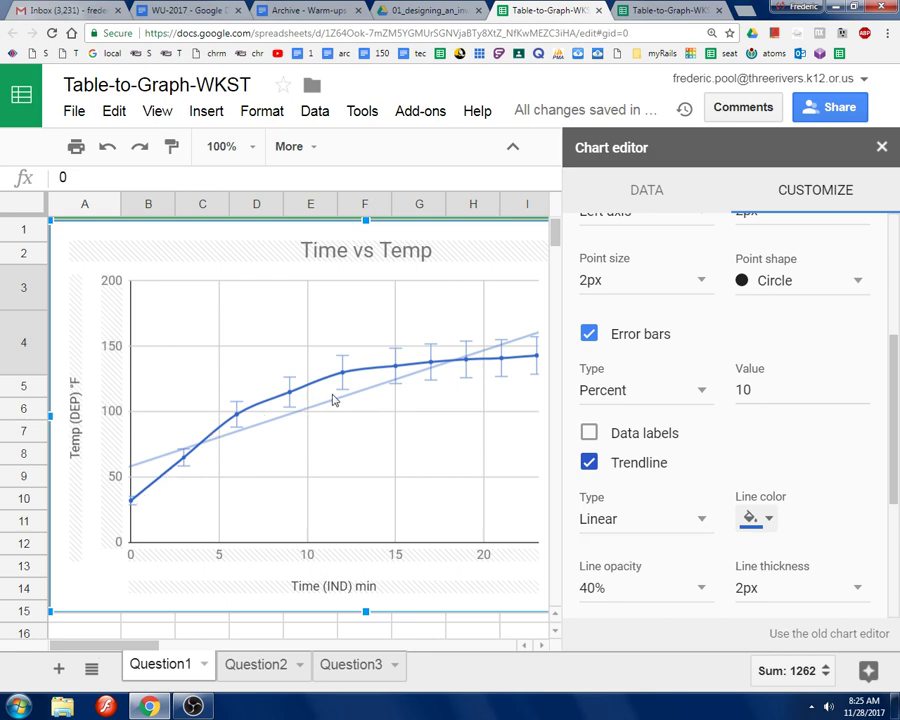
- Set the trendline type to Logarithmic after trying Linear, Exponential and Polynomial
click(629, 522)
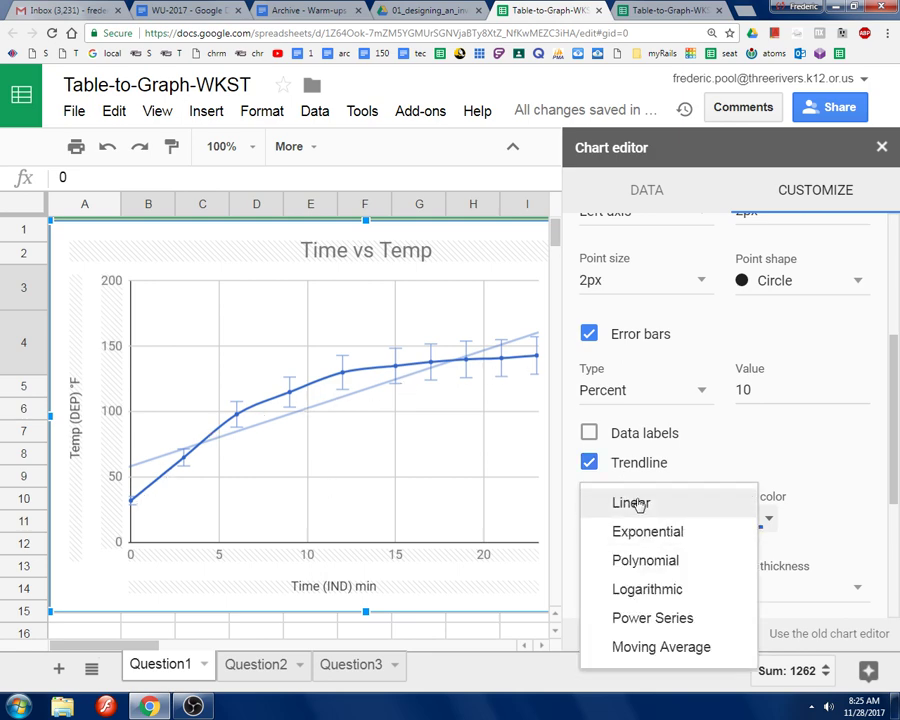
click(636, 502)
click(637, 517)
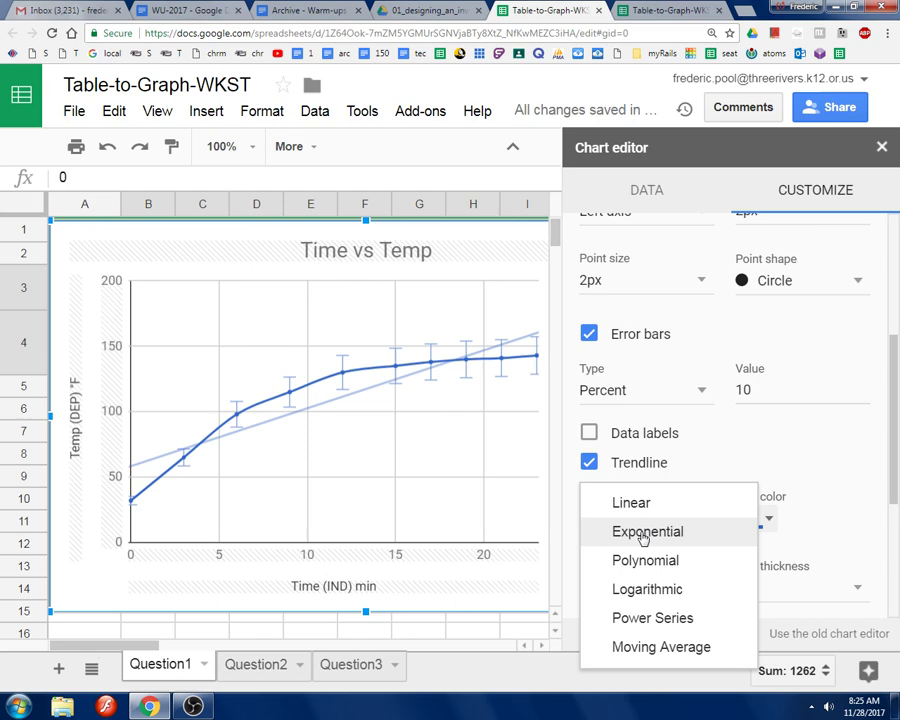
click(640, 528)
click(641, 527)
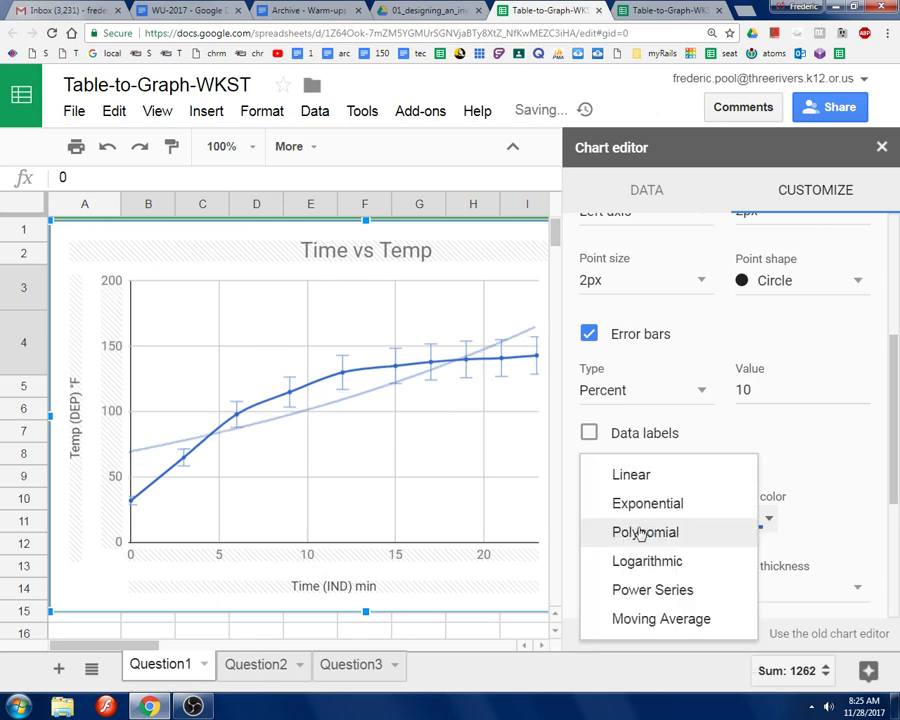
click(641, 530)
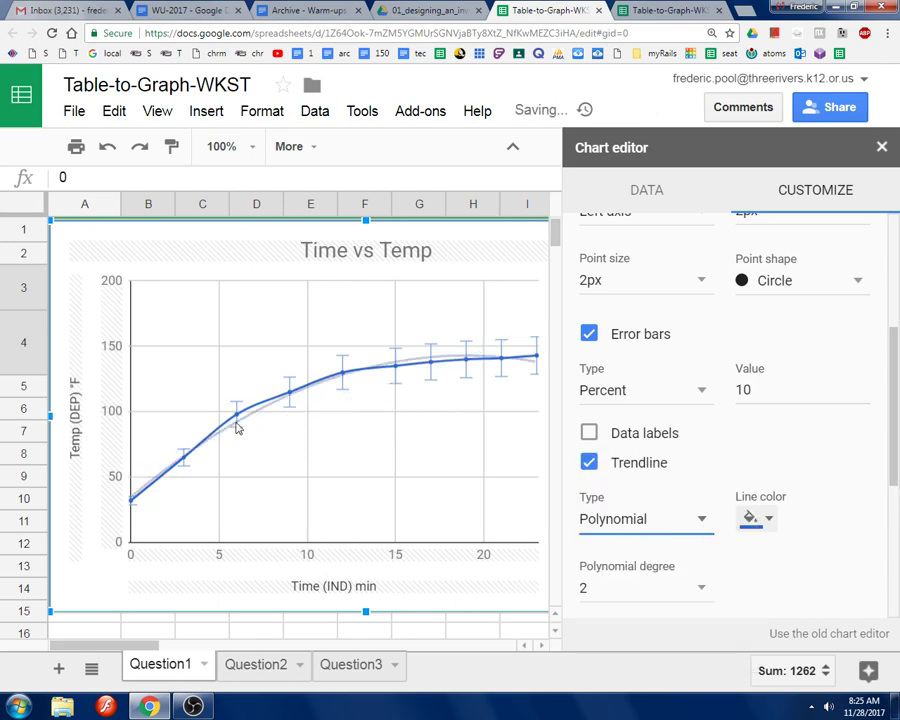
click(619, 517)
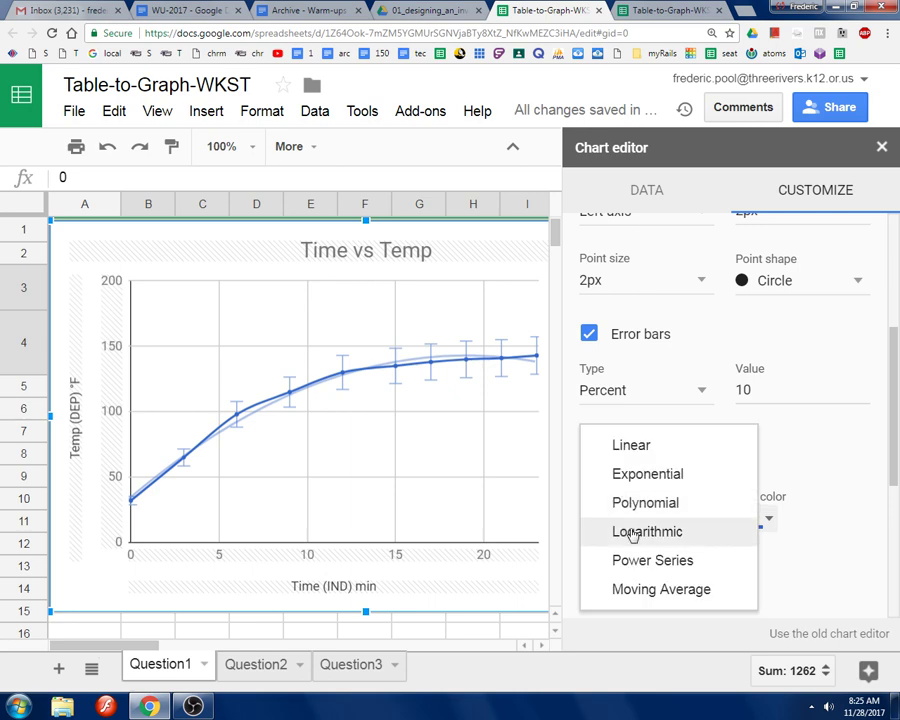
click(630, 534)
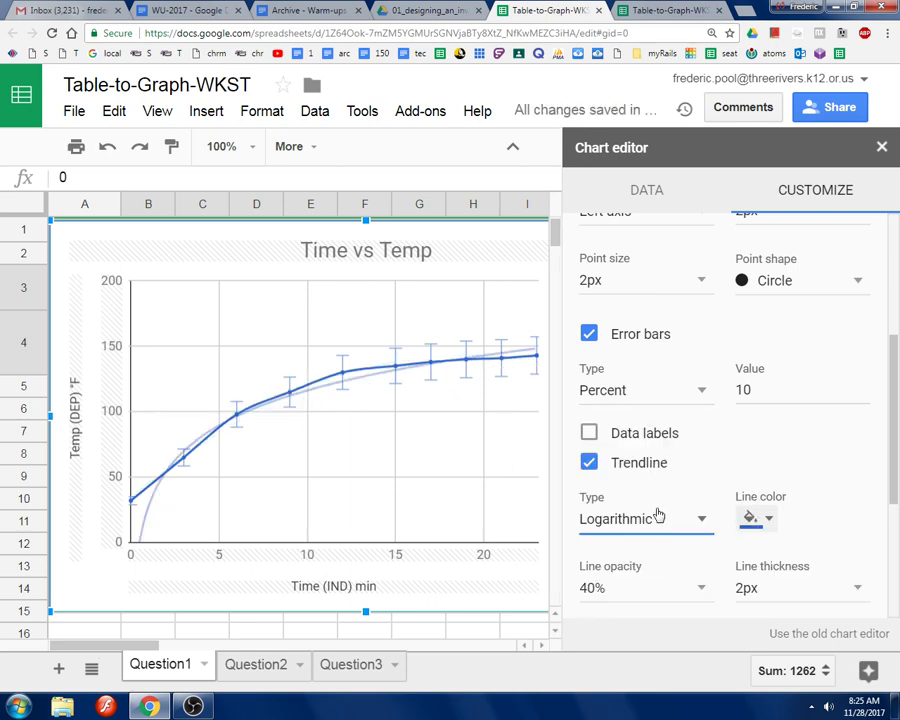
- Color the trendline pure red
click(769, 519)
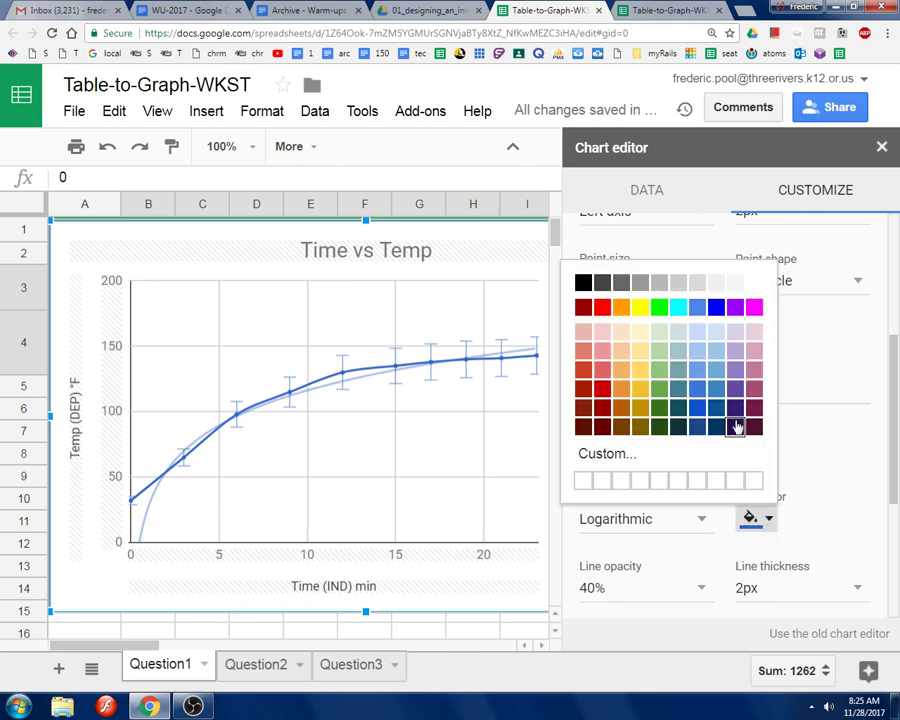
click(602, 351)
click(768, 519)
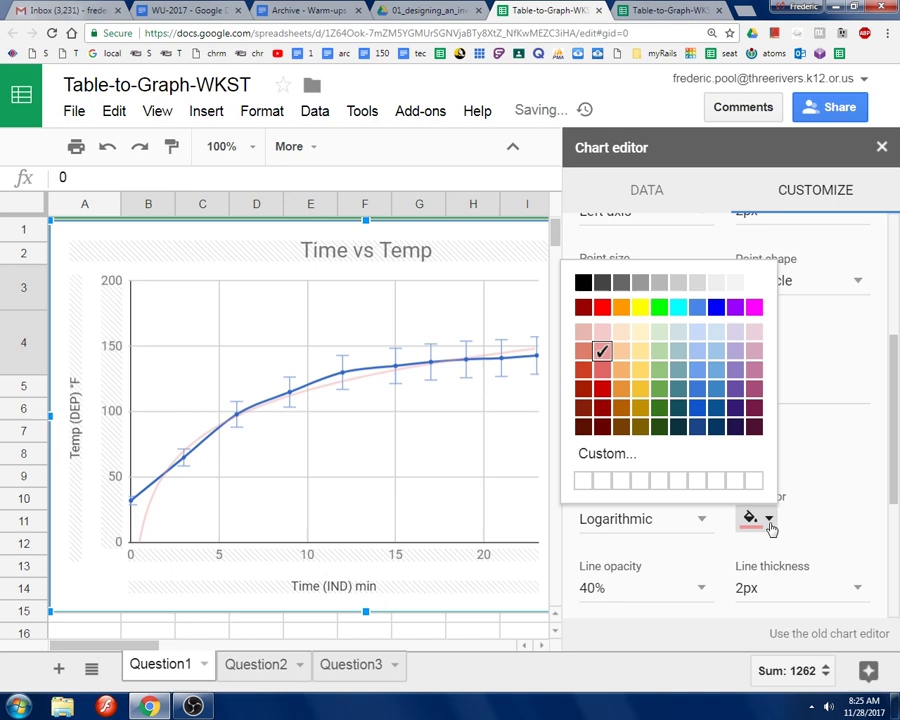
click(601, 370)
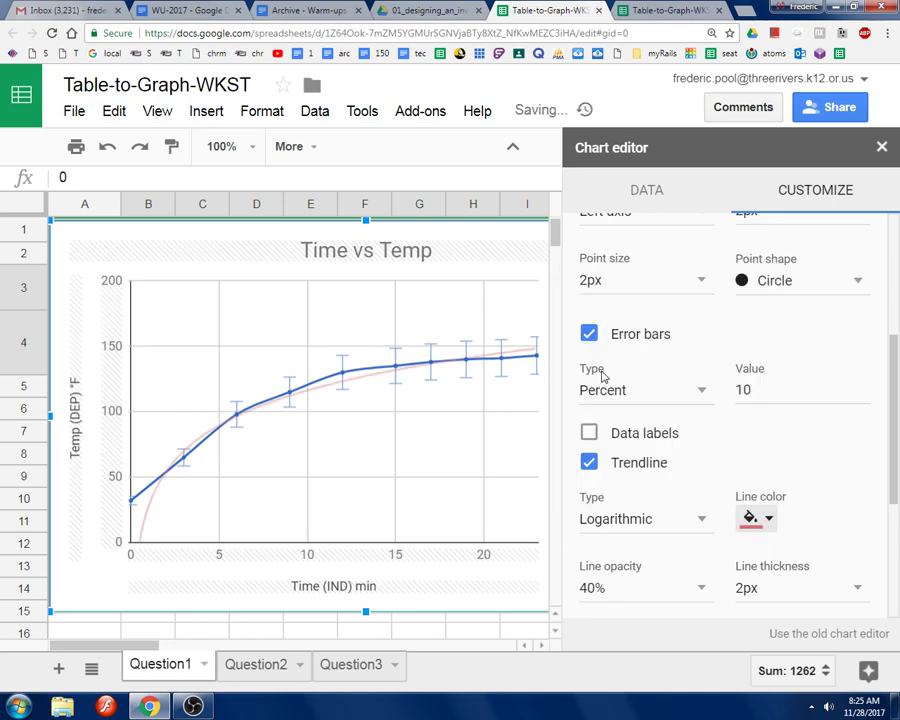
click(768, 519)
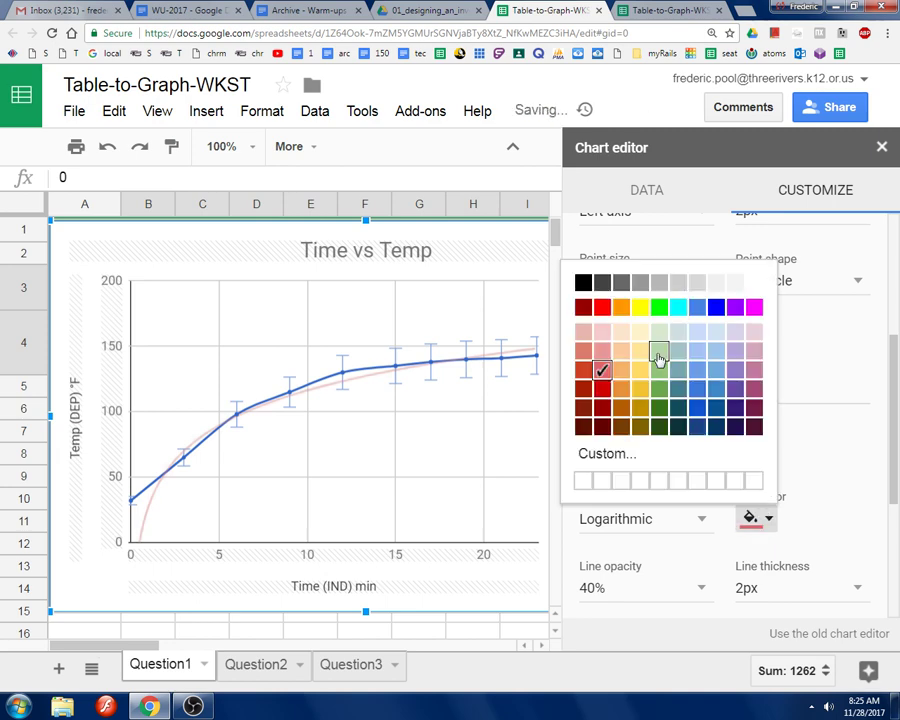
click(601, 308)
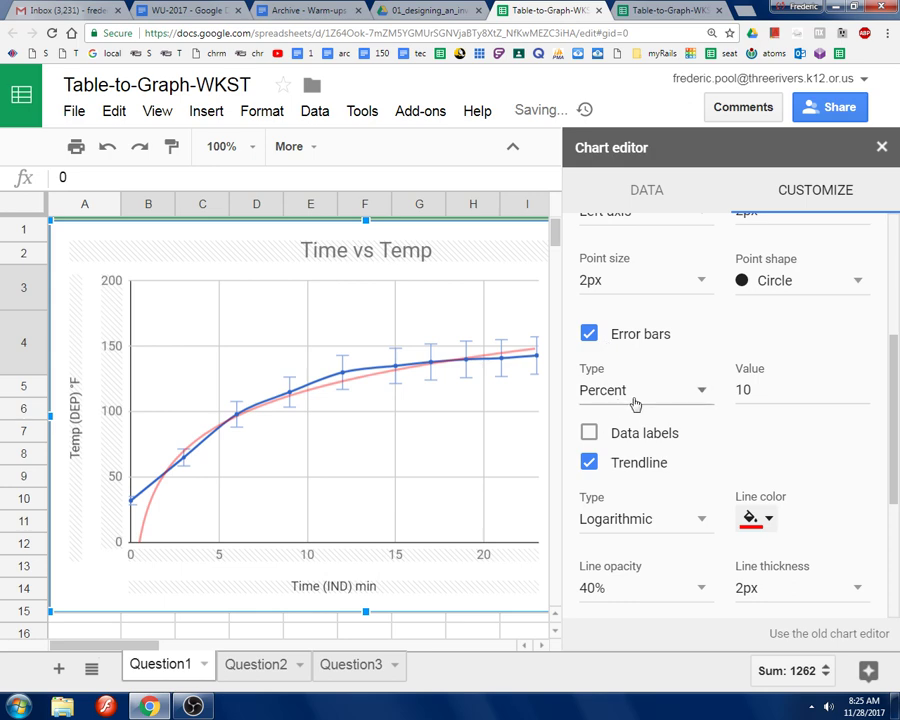
- Make the trendline 4px thick, keeping its opacity at 40%
scroll(701, 473, down, 1)
scroll(701, 473, down, 2)
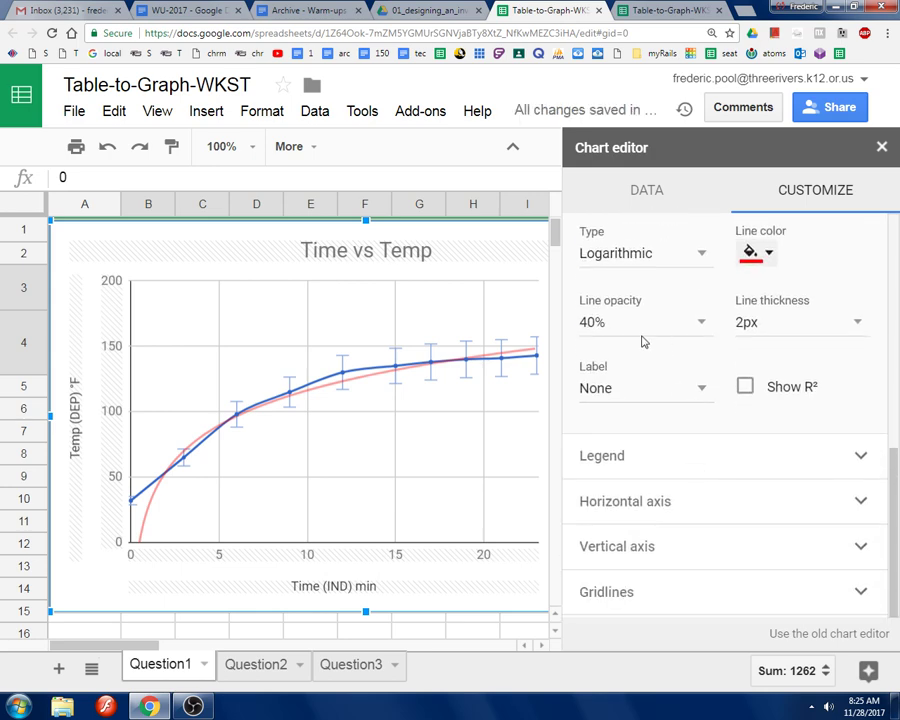
click(700, 322)
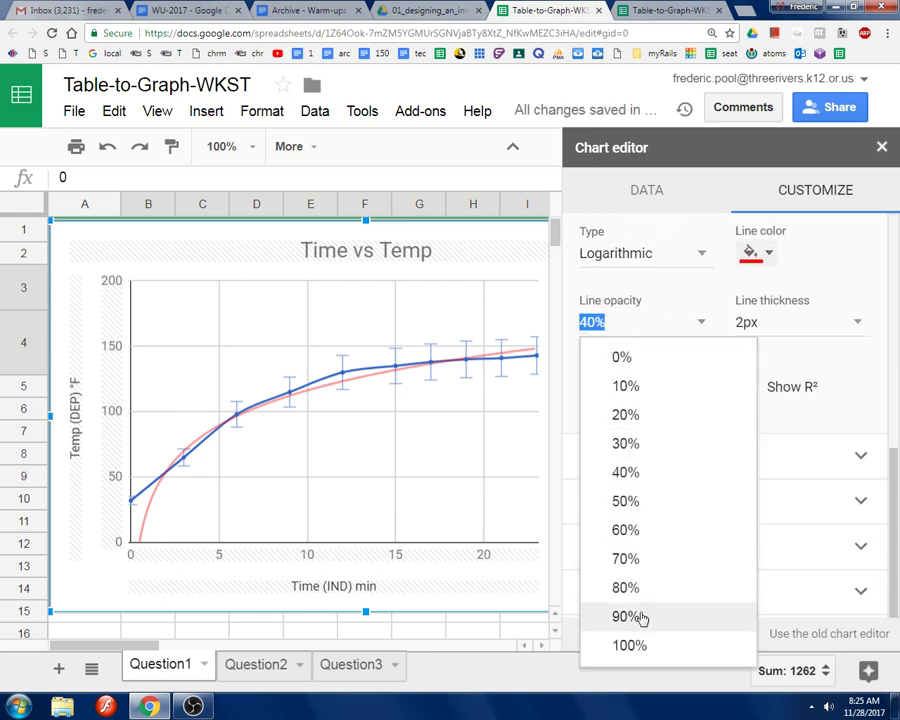
click(688, 313)
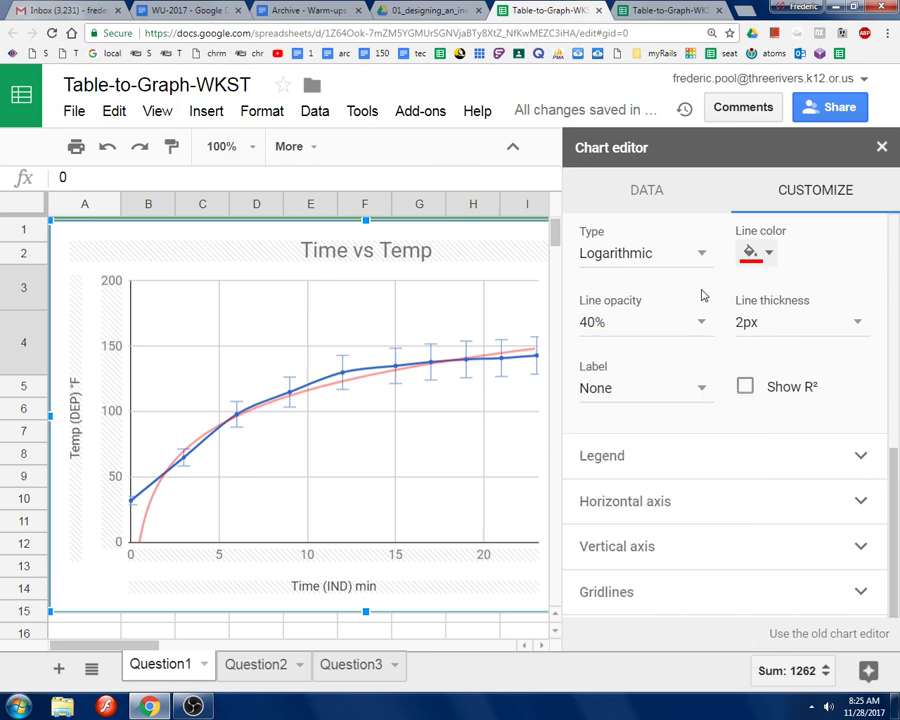
click(858, 329)
click(861, 330)
click(866, 331)
click(760, 443)
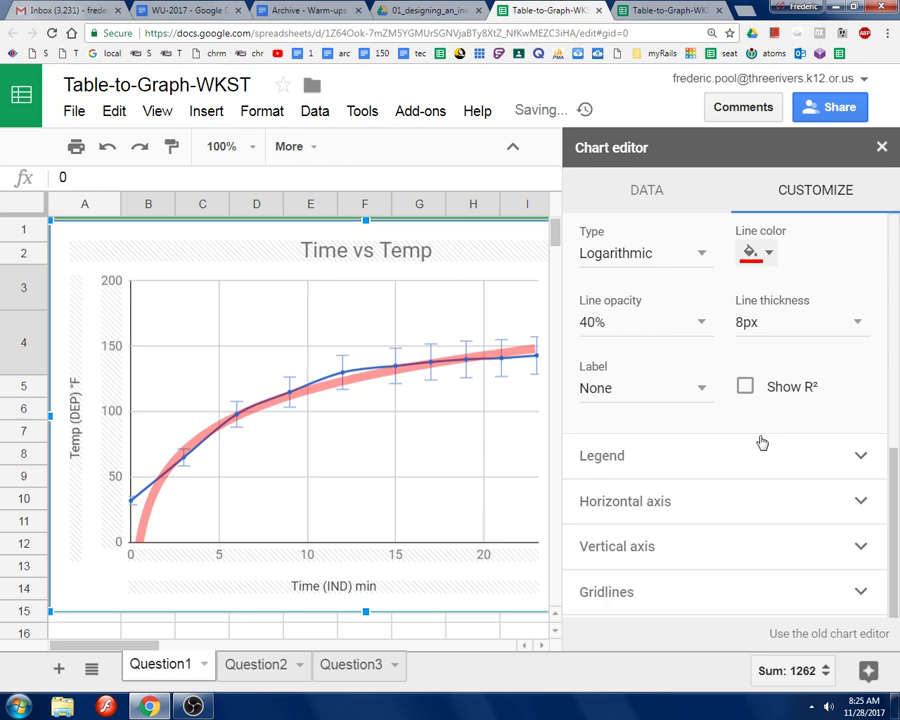
click(850, 329)
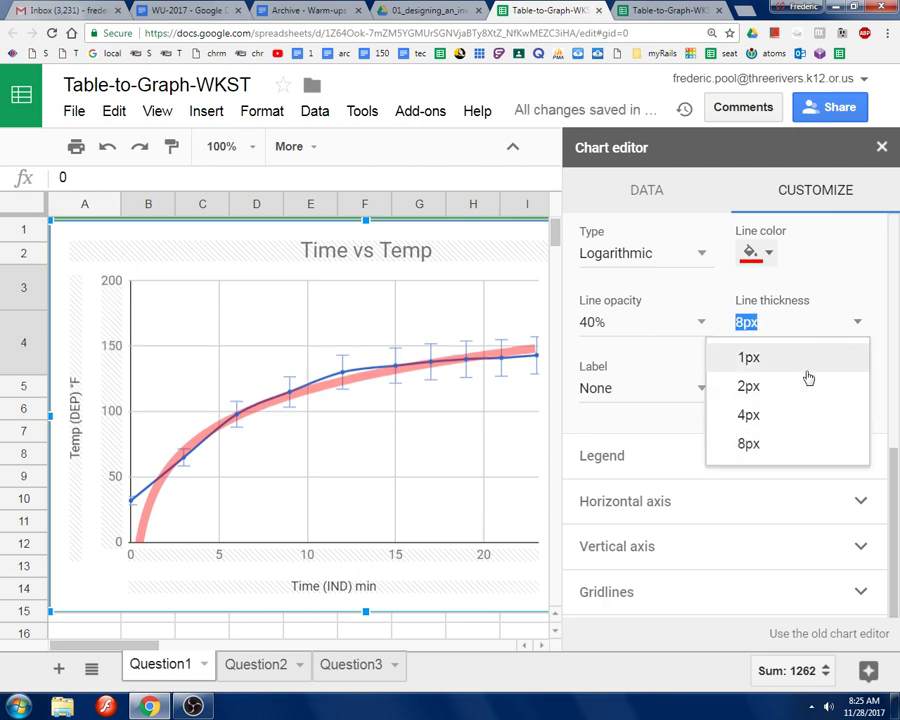
click(767, 416)
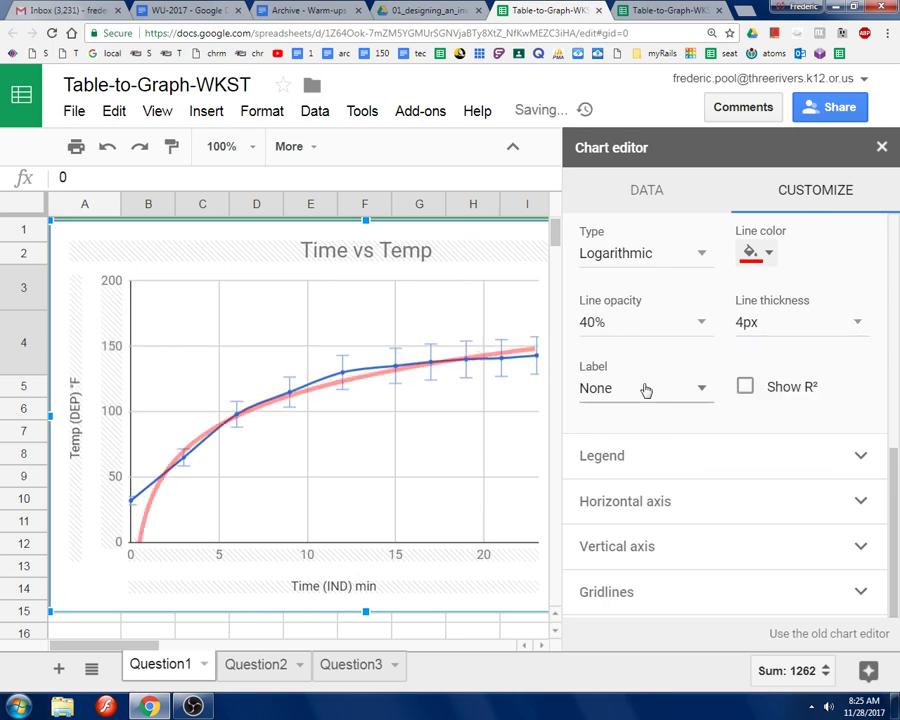
- Set the legend position to None
click(648, 457)
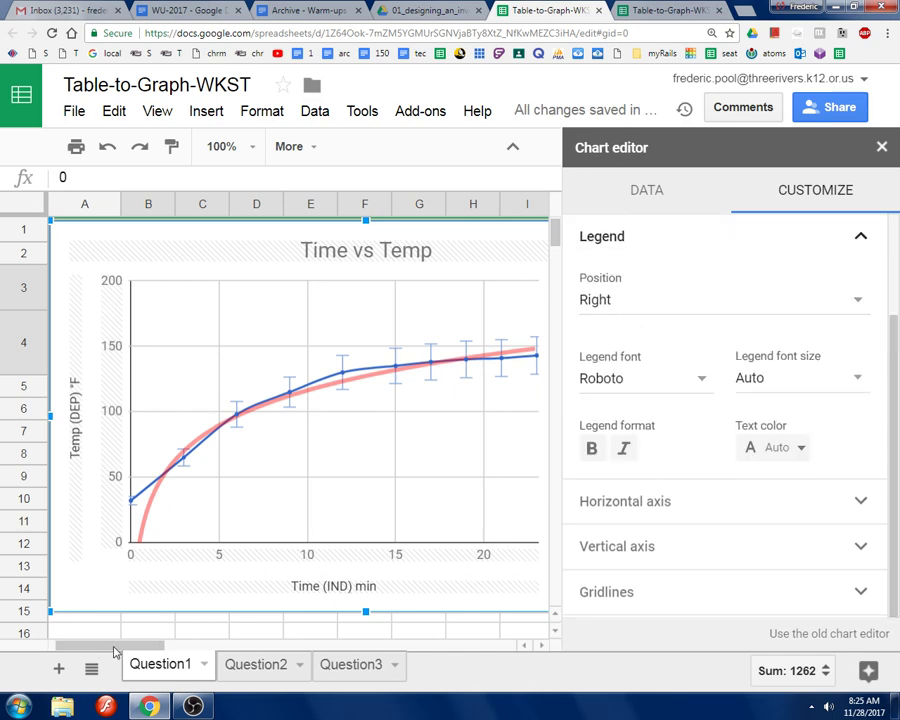
drag(112, 646, 124, 644)
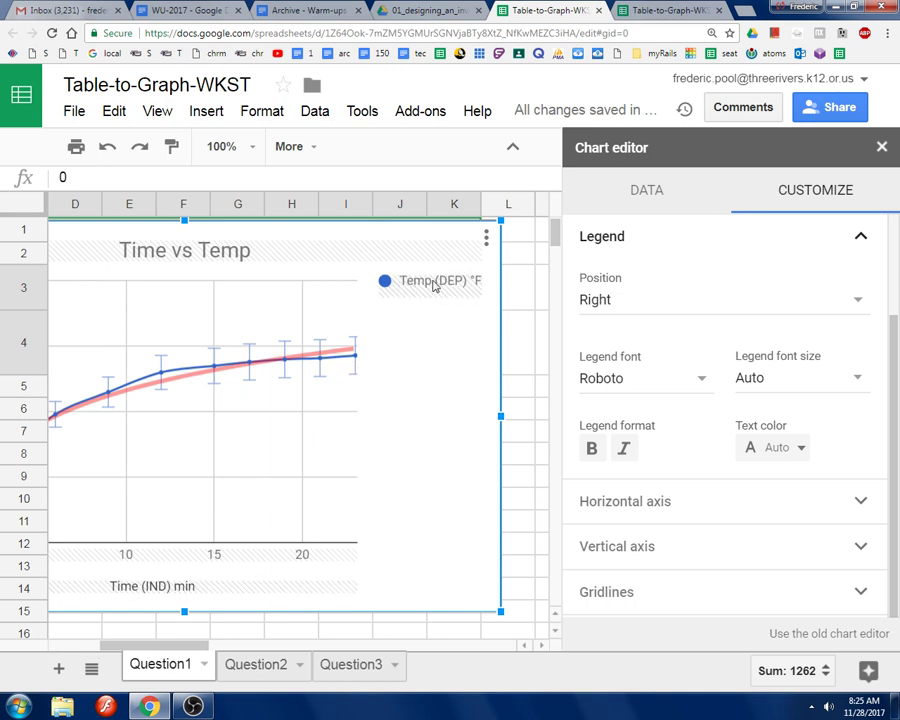
click(634, 303)
click(628, 170)
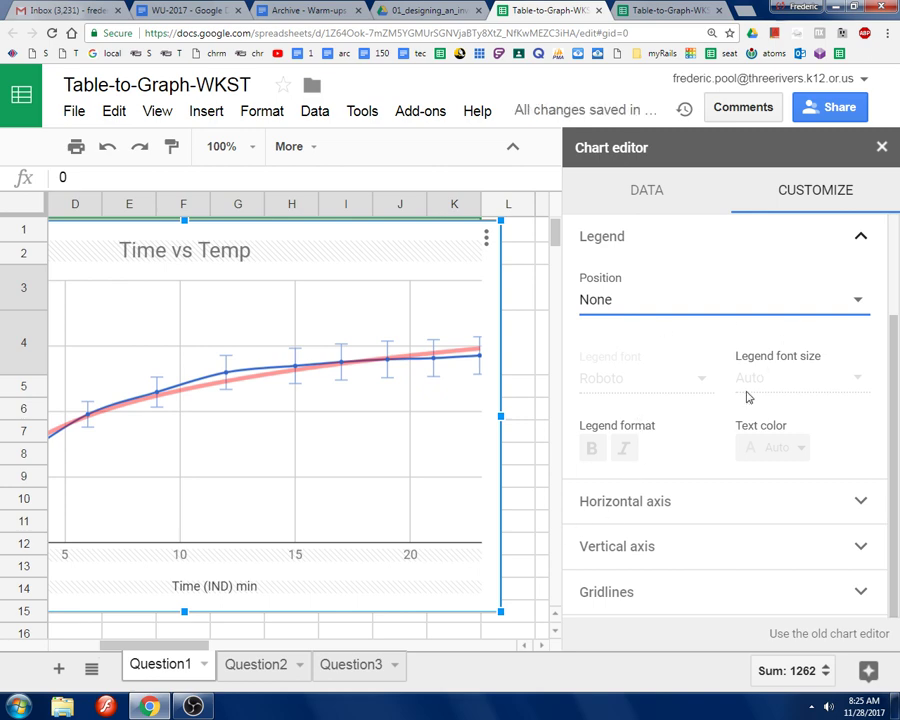
- Leave 'Treat labels as text' unchecked so the time axis stays numeric (0, 5, 10, 15, 20)
click(630, 503)
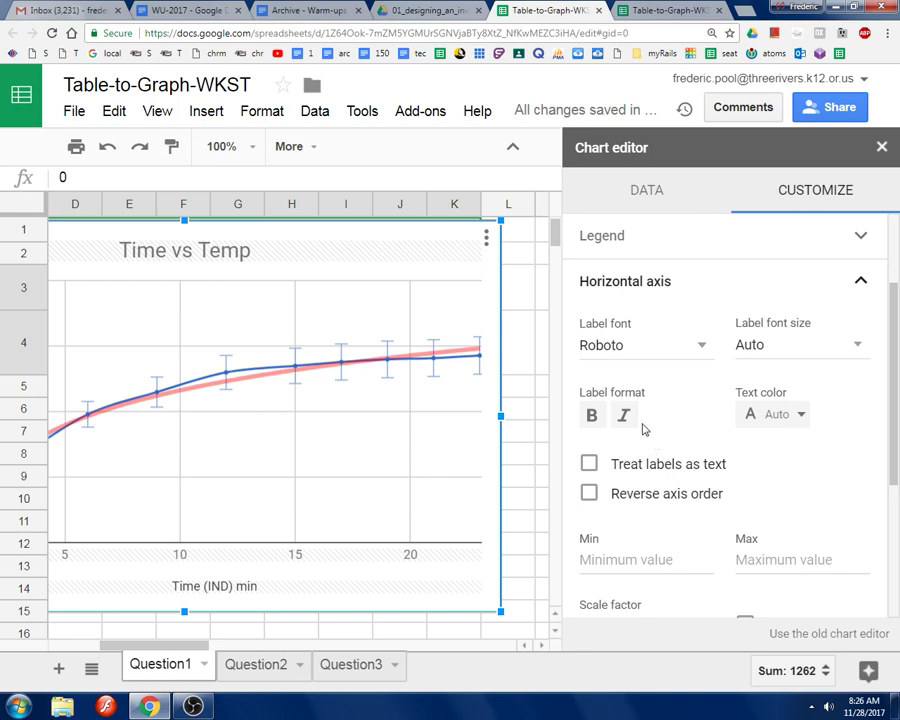
drag(208, 648, 170, 642)
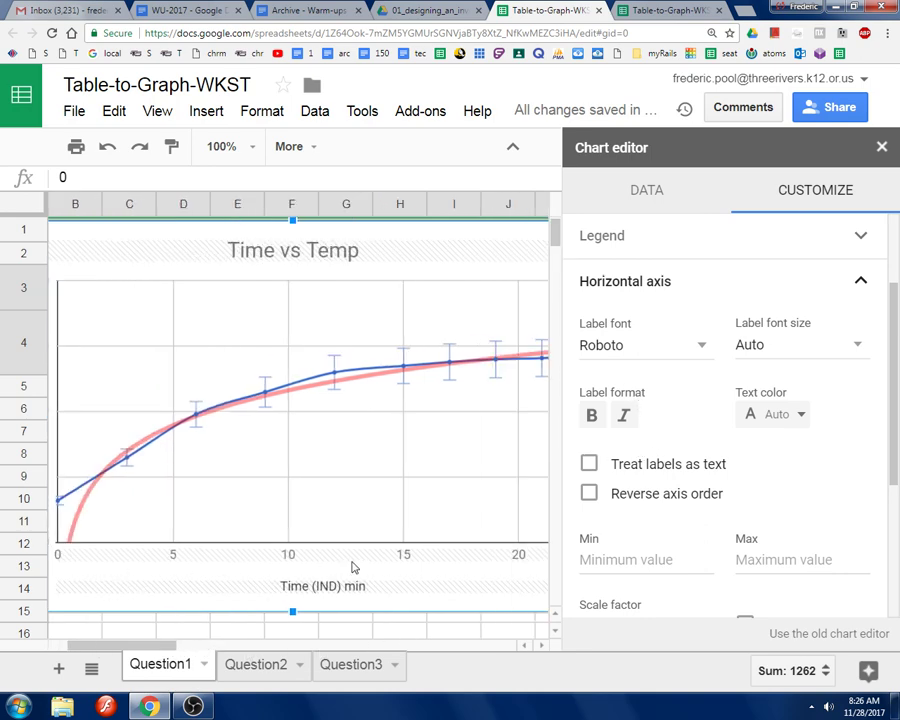
click(590, 465)
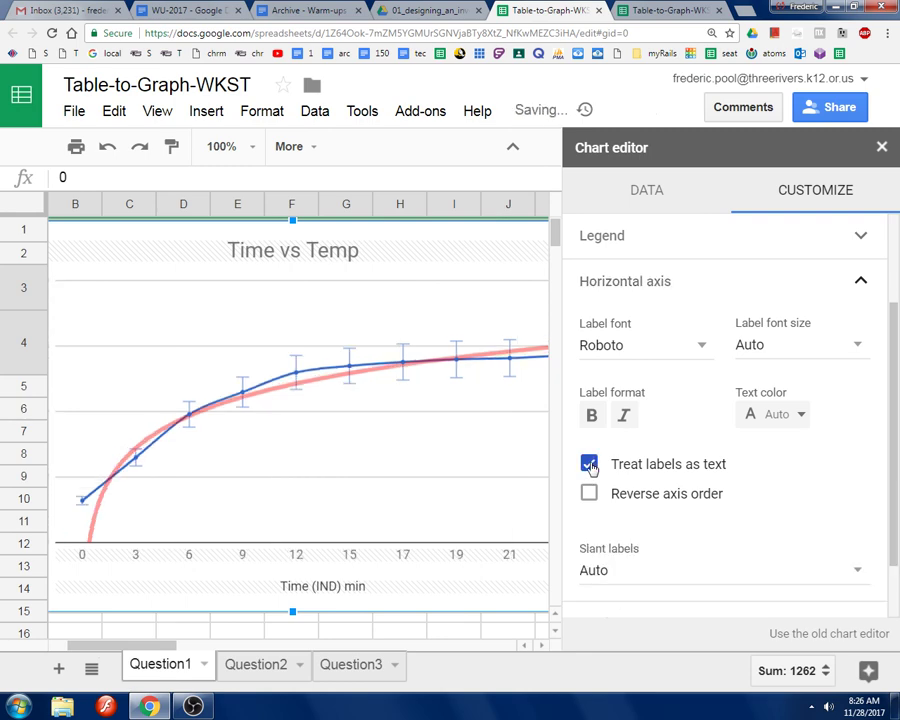
click(590, 465)
click(590, 465)
click(590, 465)
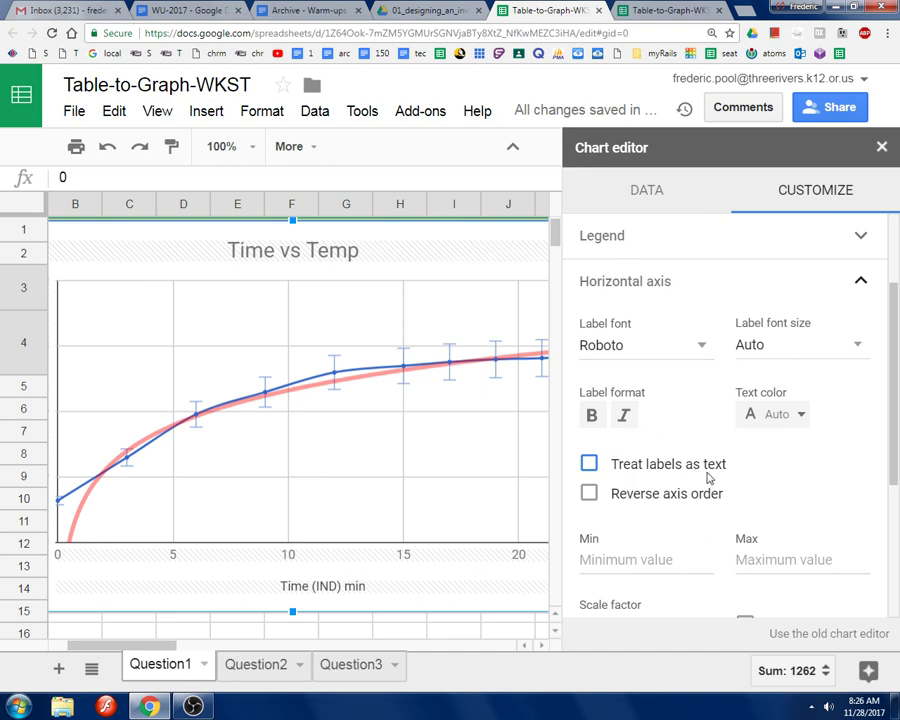
- Expand the Vertical axis section of the Customize panel
scroll(672, 576, down, 3)
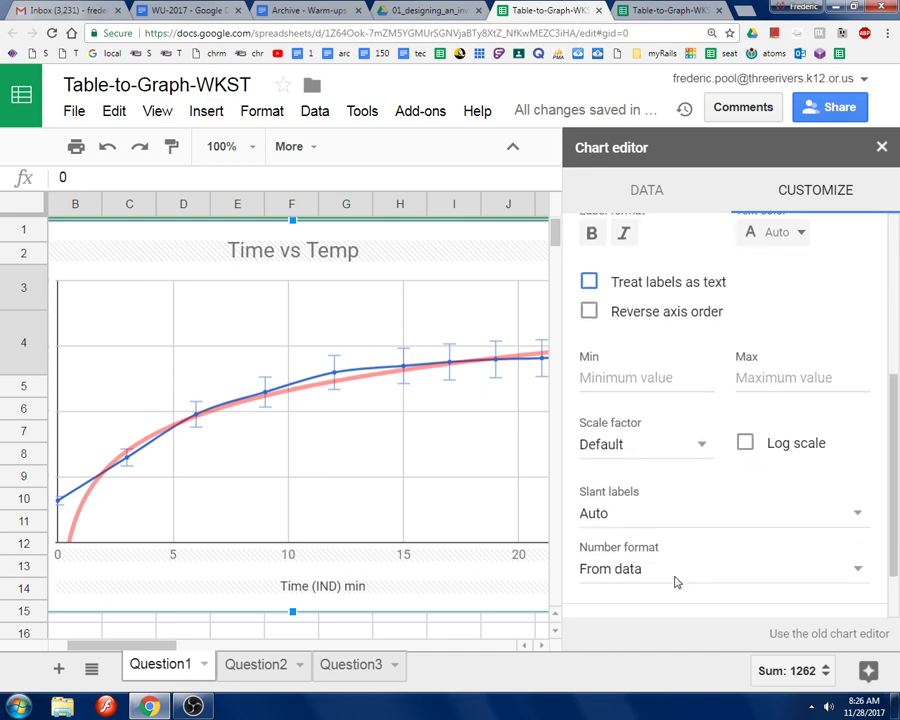
scroll(667, 536, down, 1)
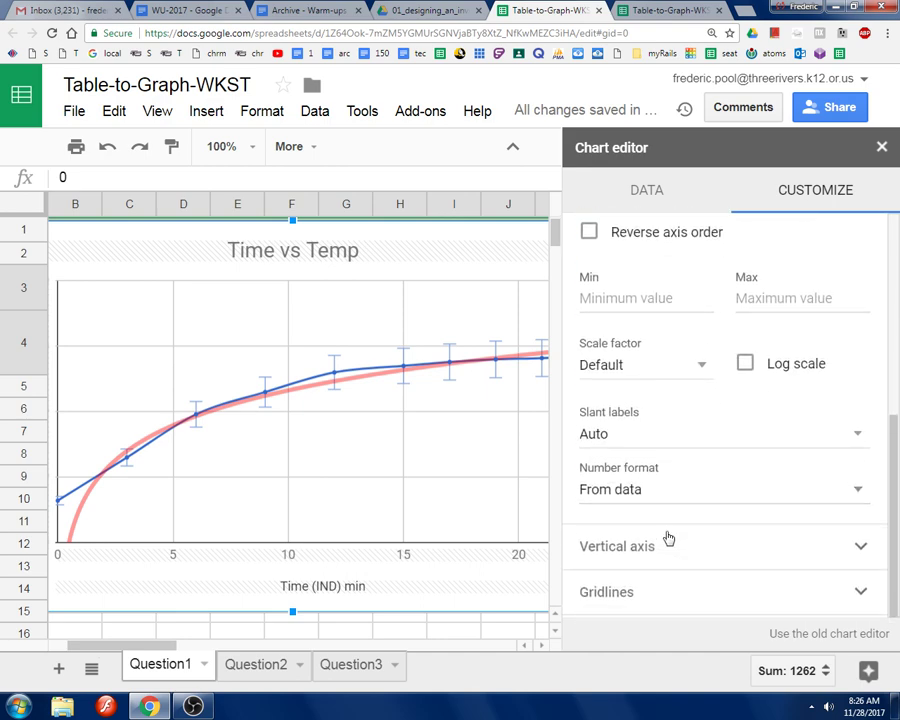
click(652, 548)
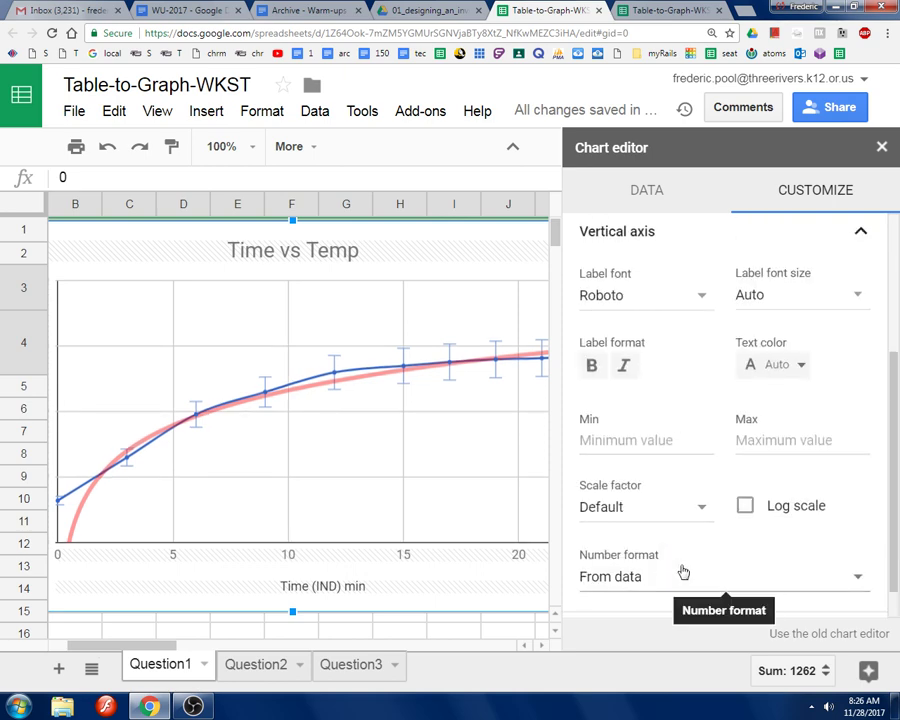
scroll(685, 378, down, 1)
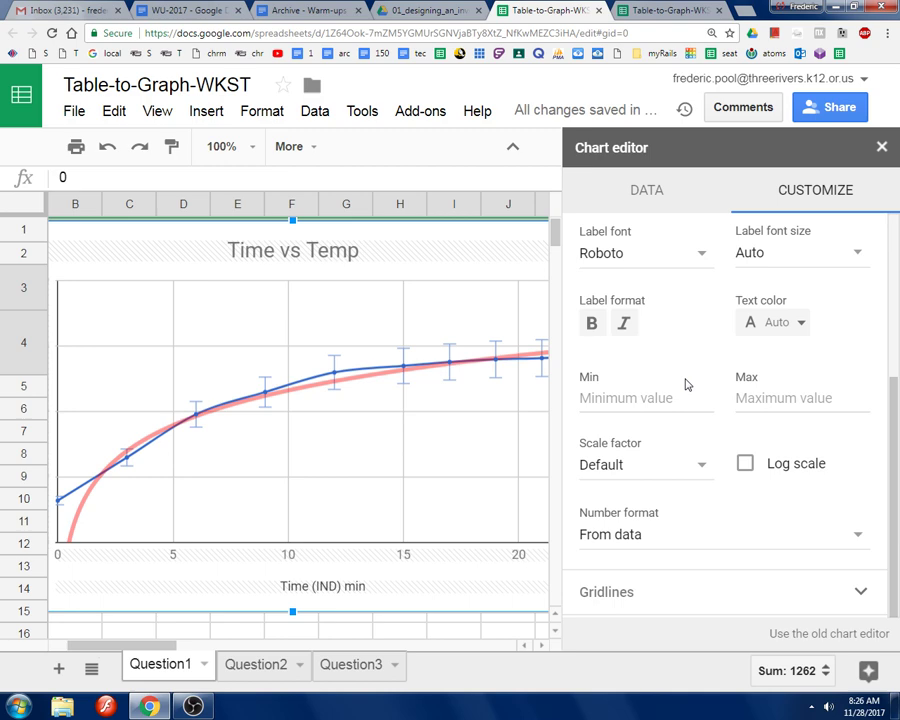
- Set the vertical axis major gridline count to 5
click(626, 594)
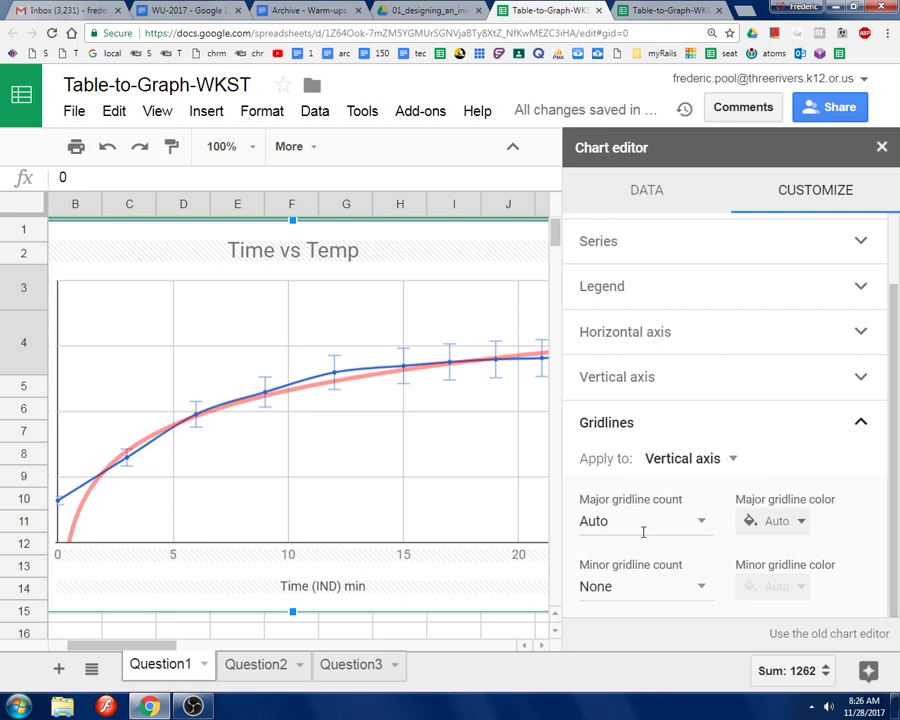
click(701, 591)
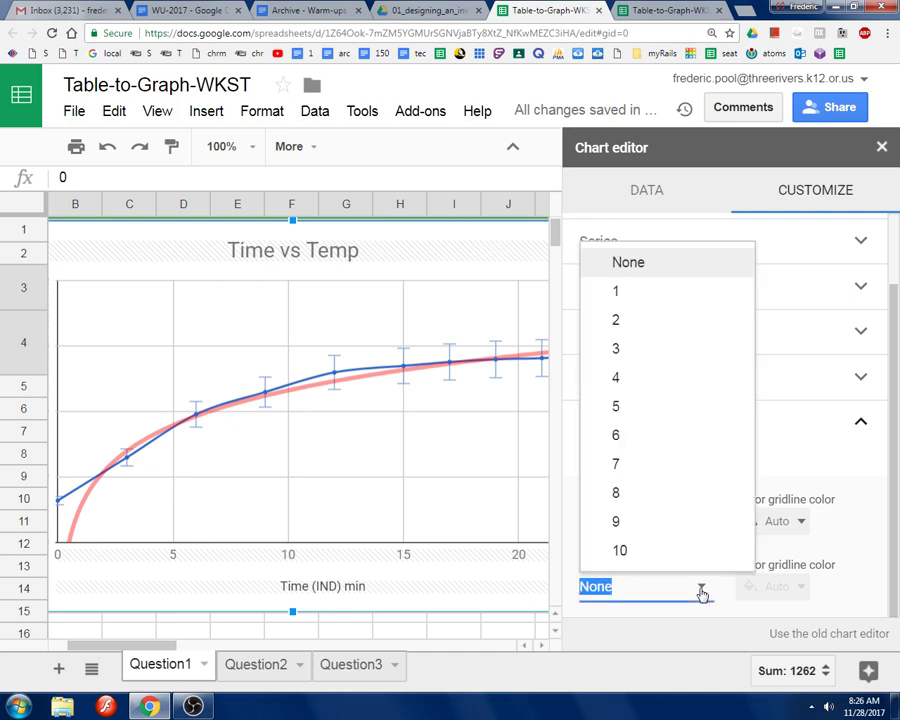
click(701, 592)
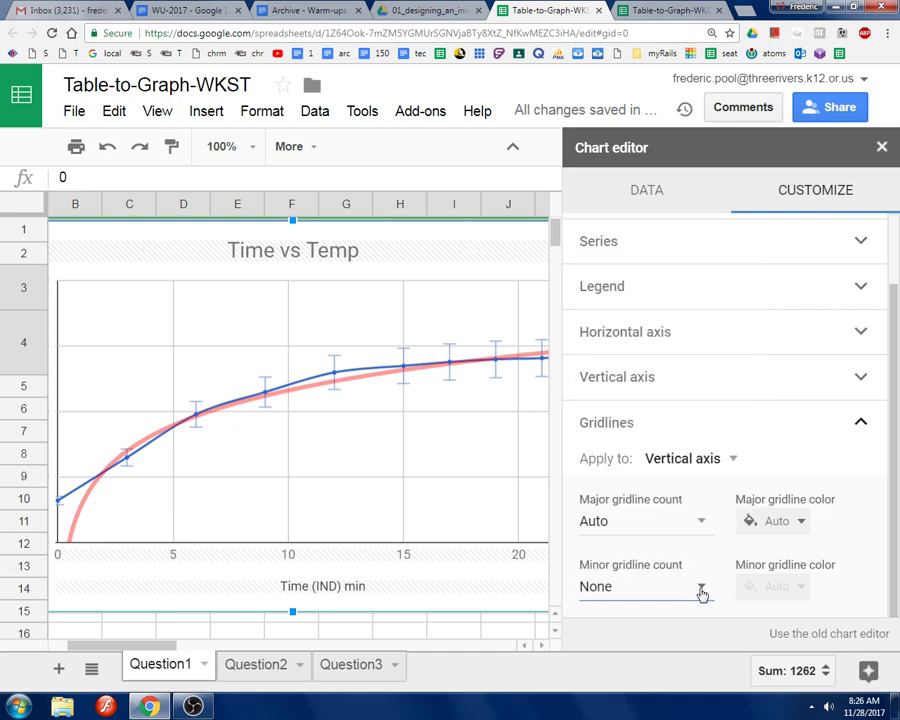
click(703, 520)
click(647, 343)
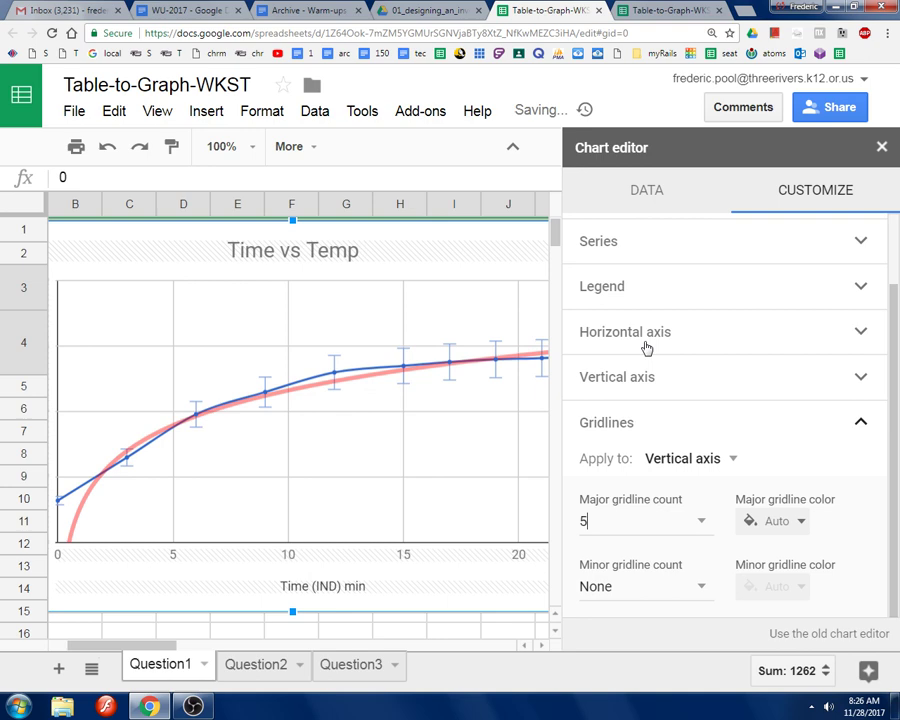
click(697, 522)
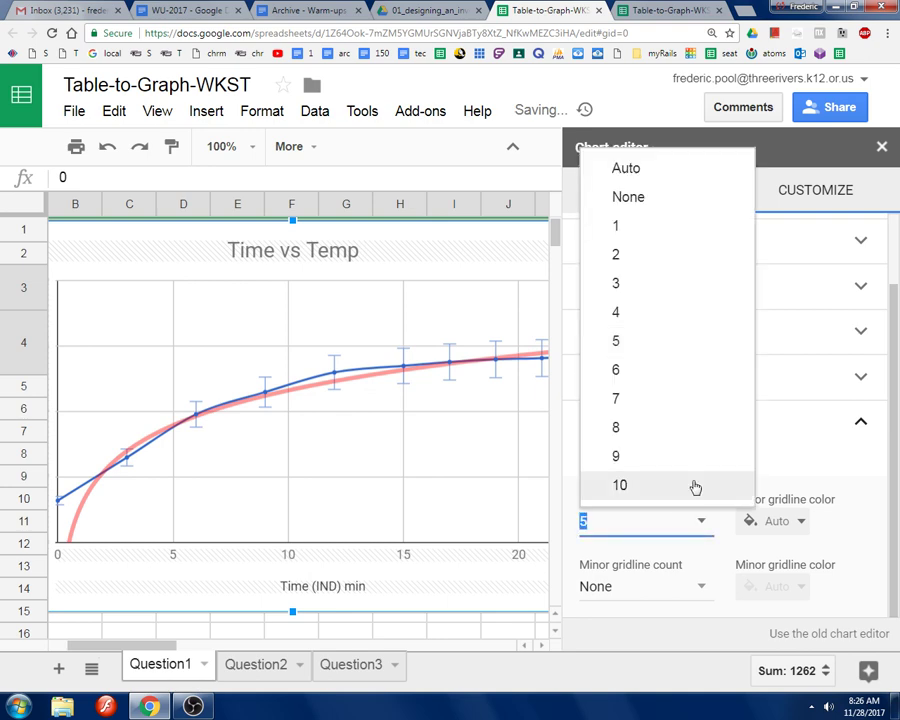
click(669, 485)
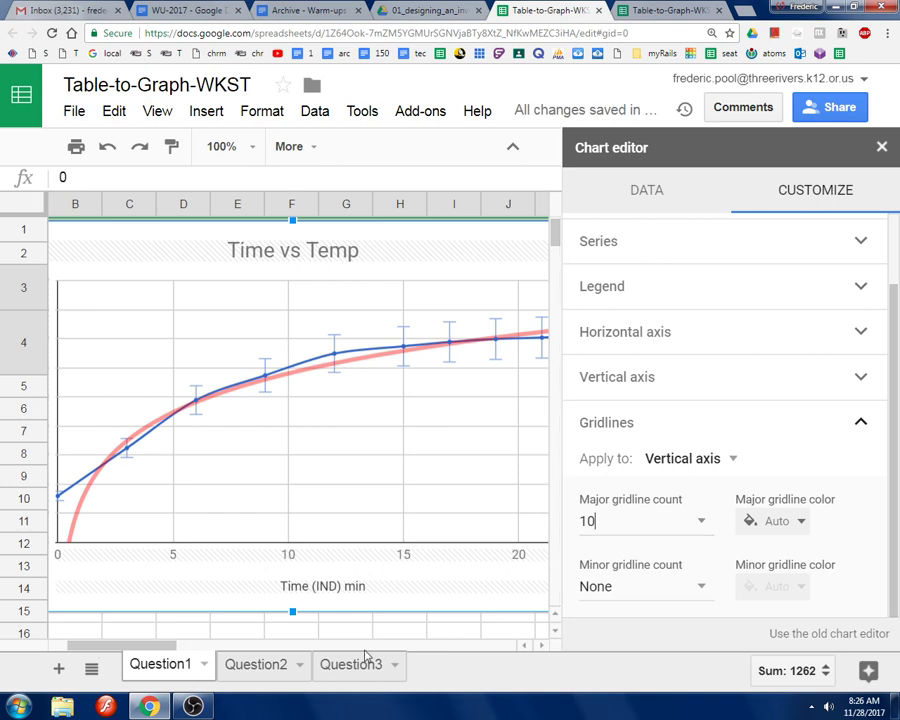
drag(147, 646, 128, 646)
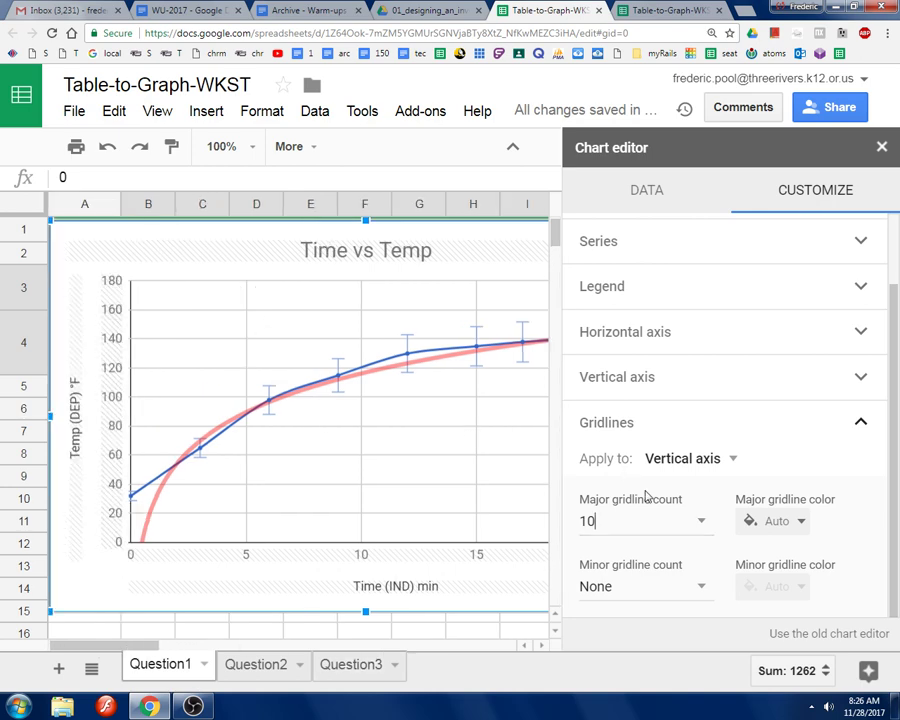
click(701, 523)
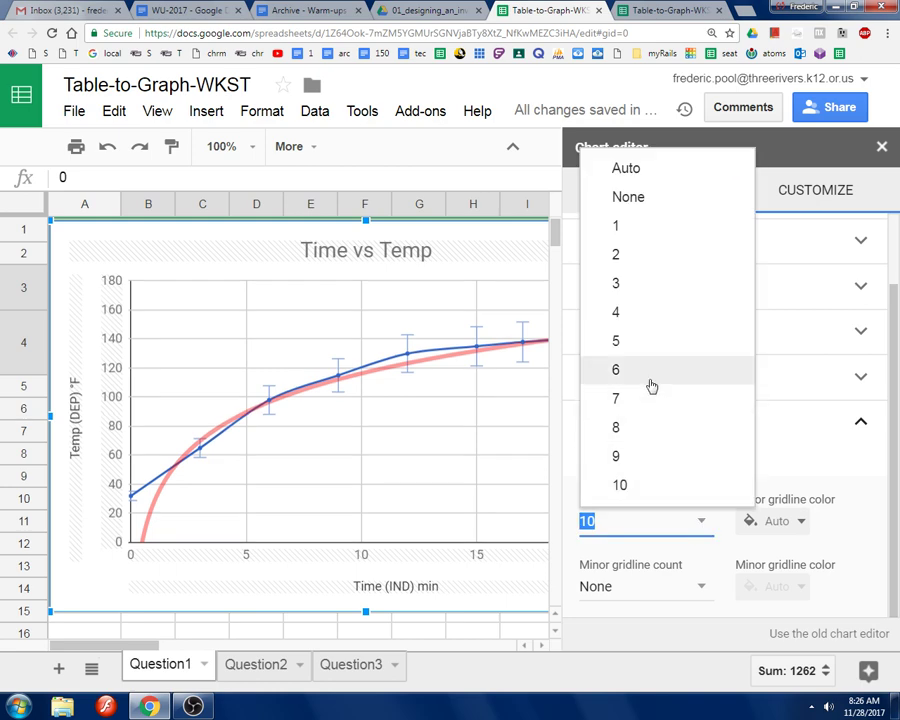
click(648, 345)
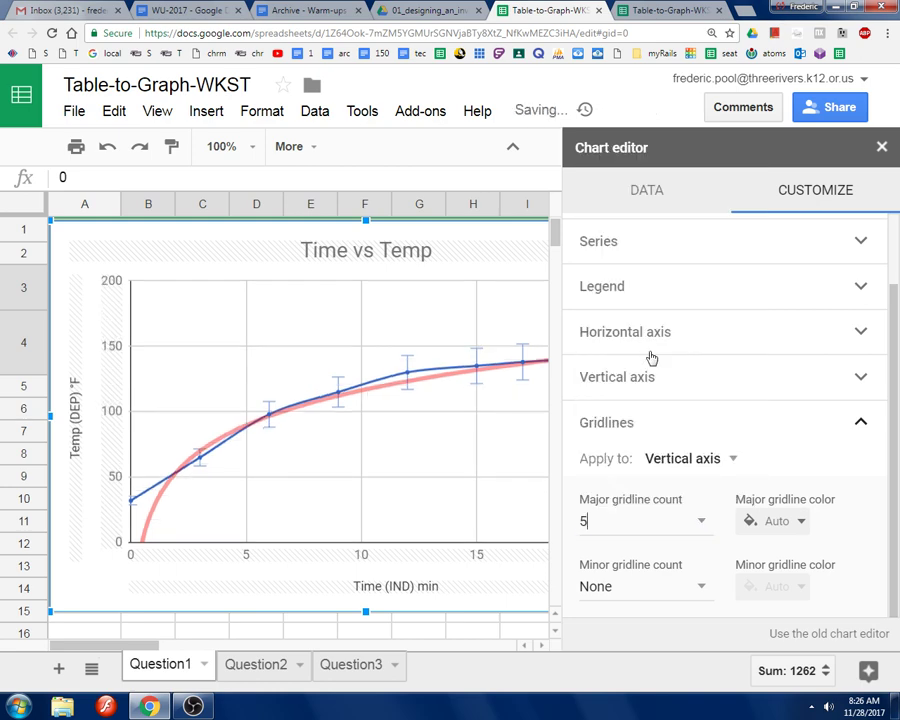
click(701, 523)
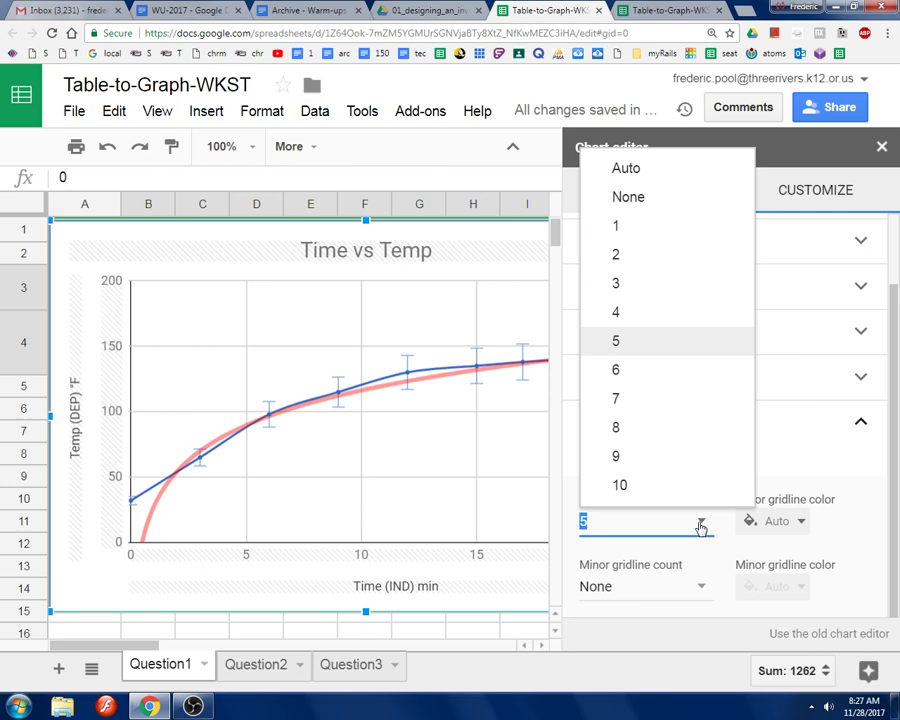
click(701, 526)
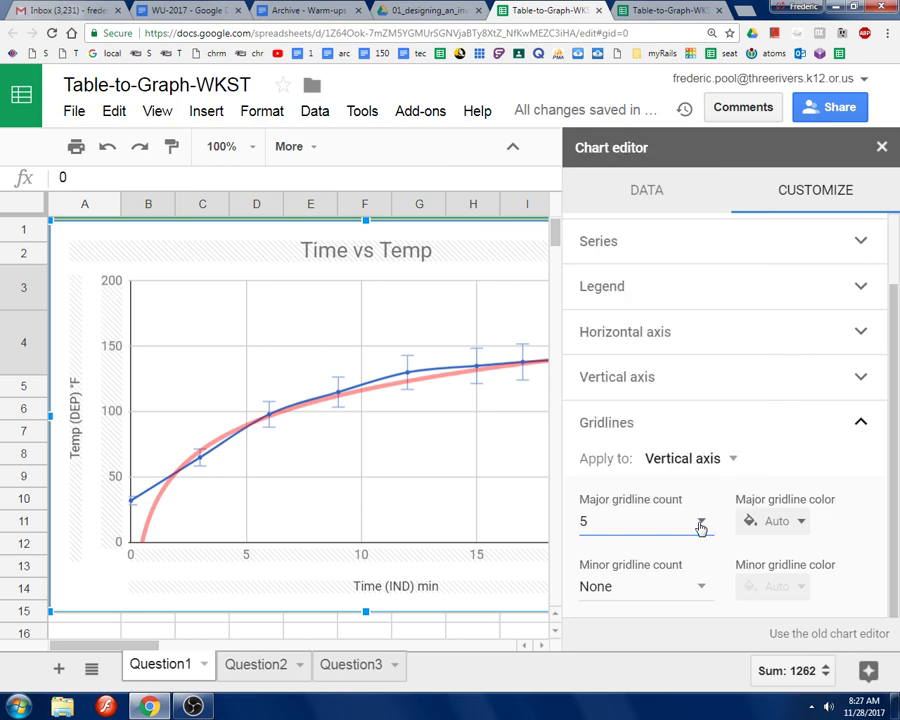
- Set the minor gridline count to 5 and color the minor gridlines grey
click(701, 590)
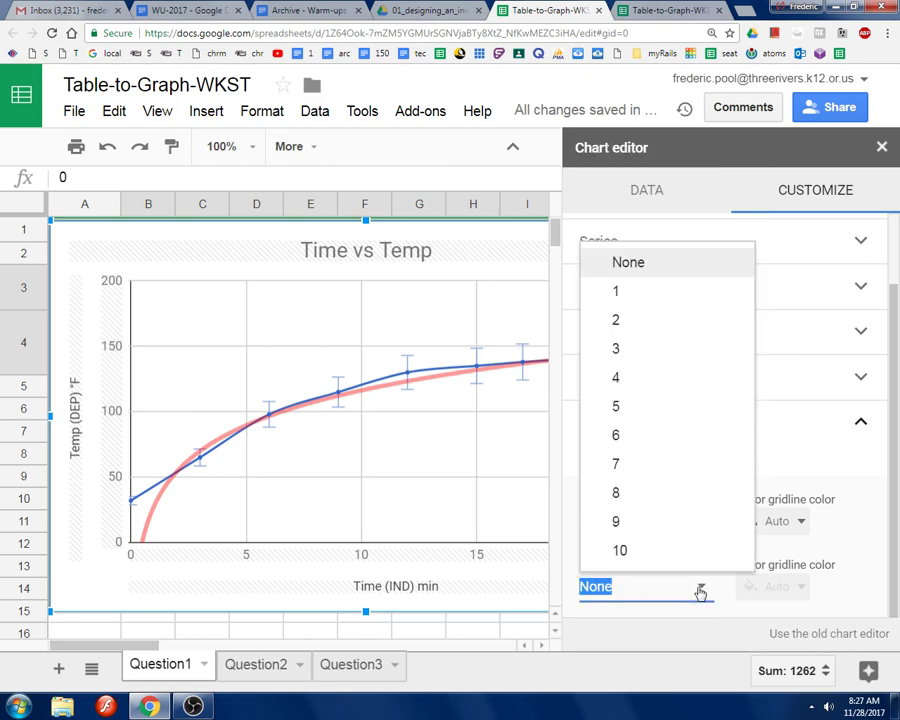
click(653, 553)
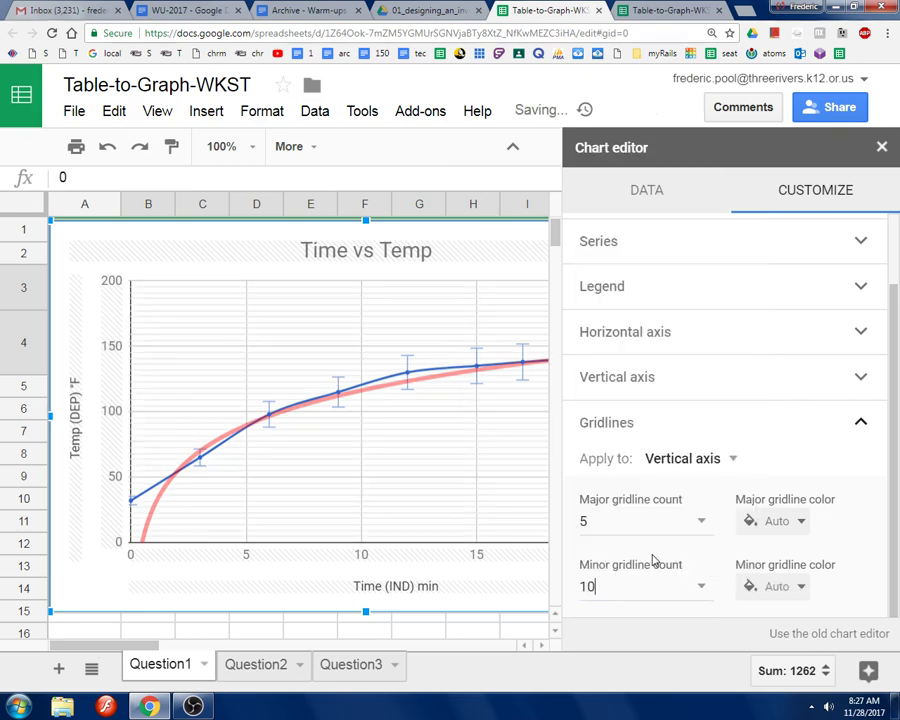
click(702, 591)
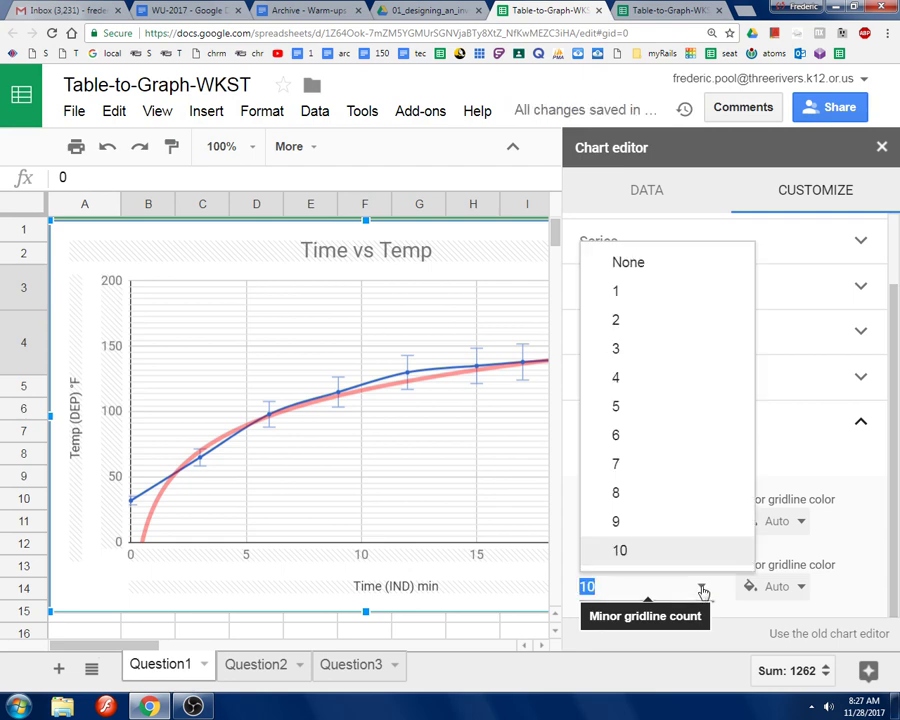
click(626, 412)
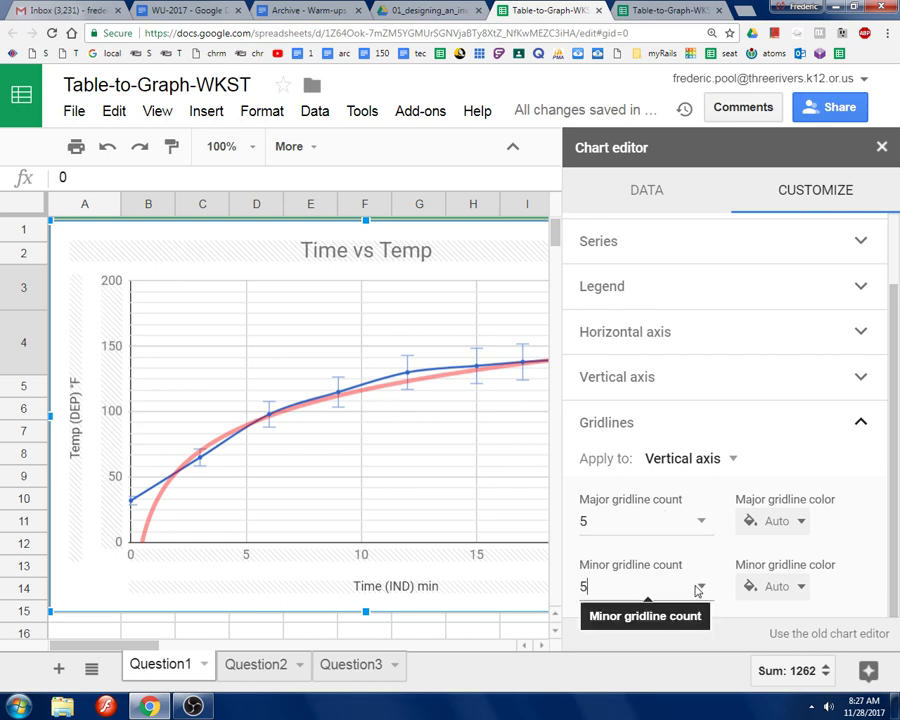
click(796, 589)
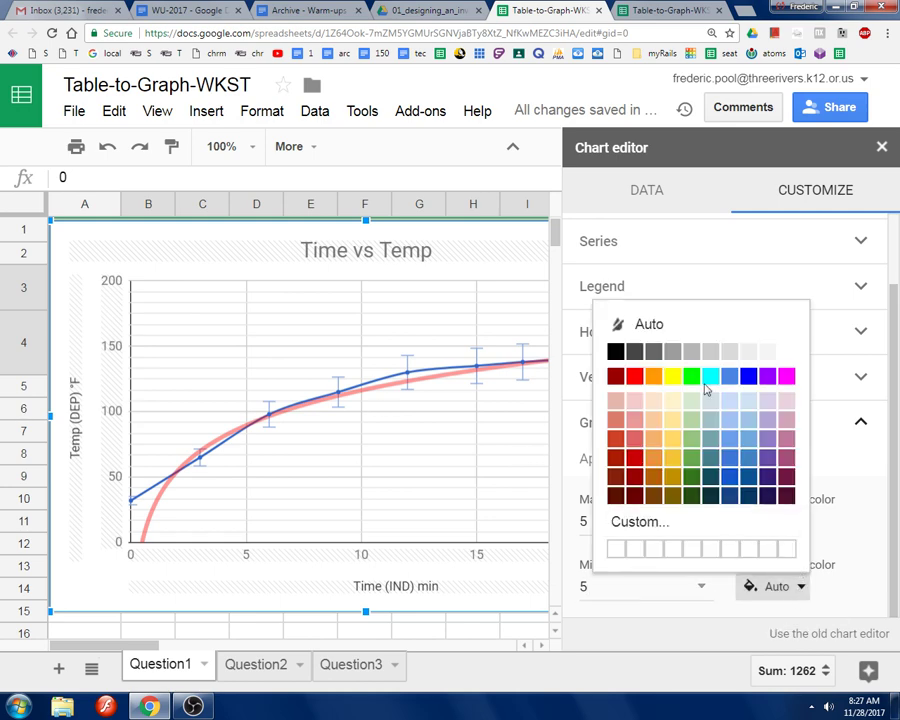
click(674, 354)
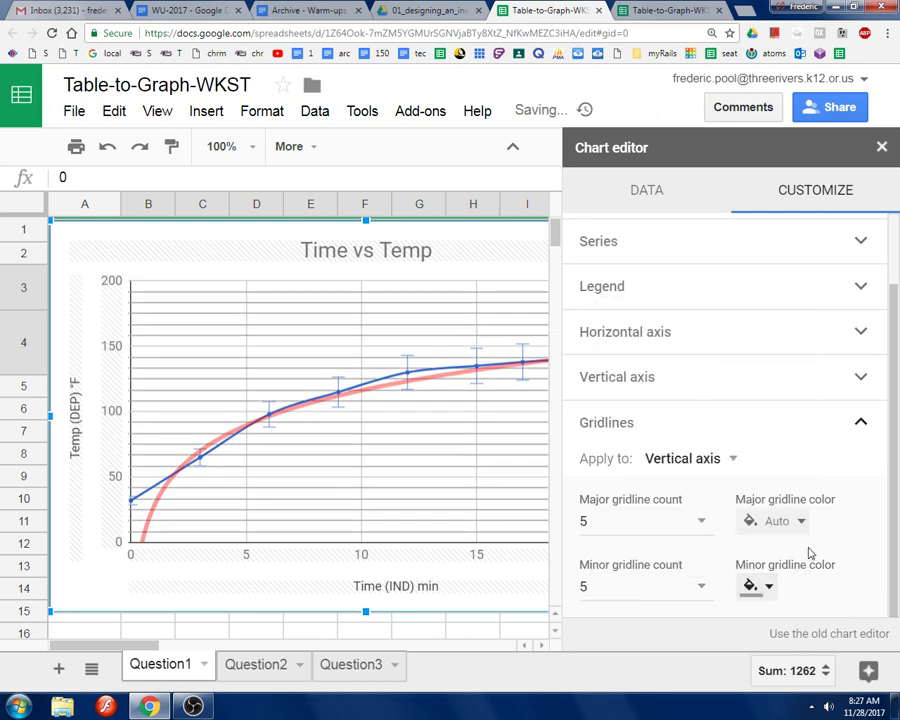
- Keep 5 major gridlines and reduce the minor gridlines to 2
click(700, 521)
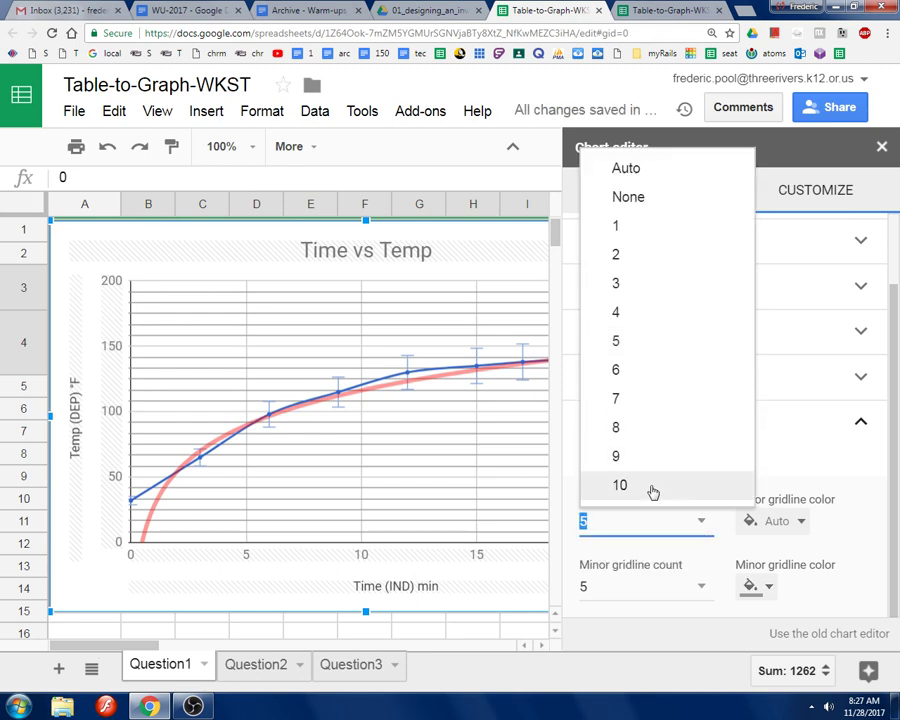
click(652, 487)
click(700, 519)
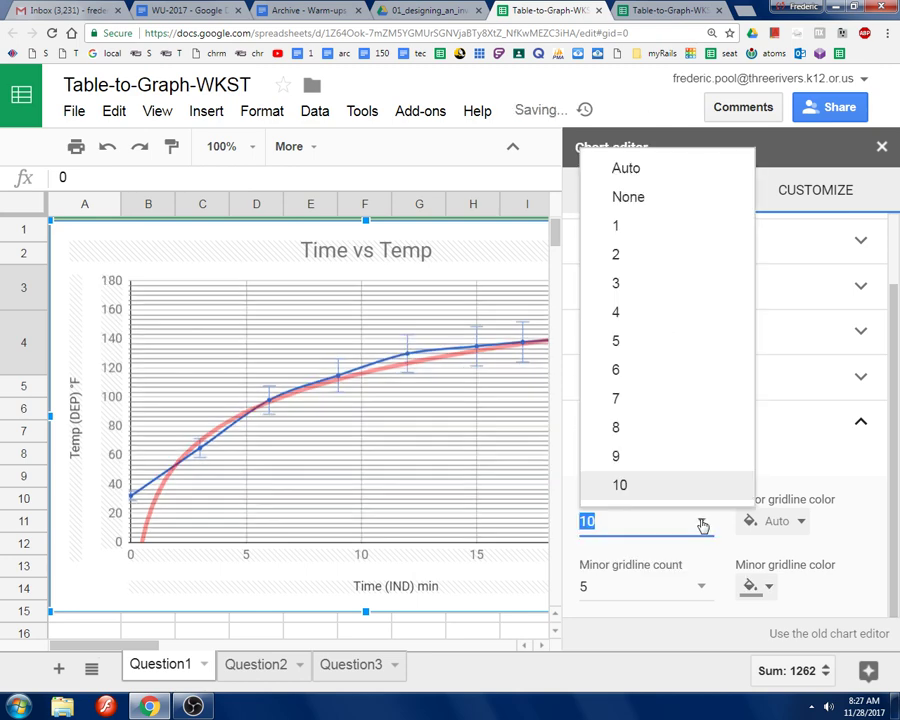
click(636, 344)
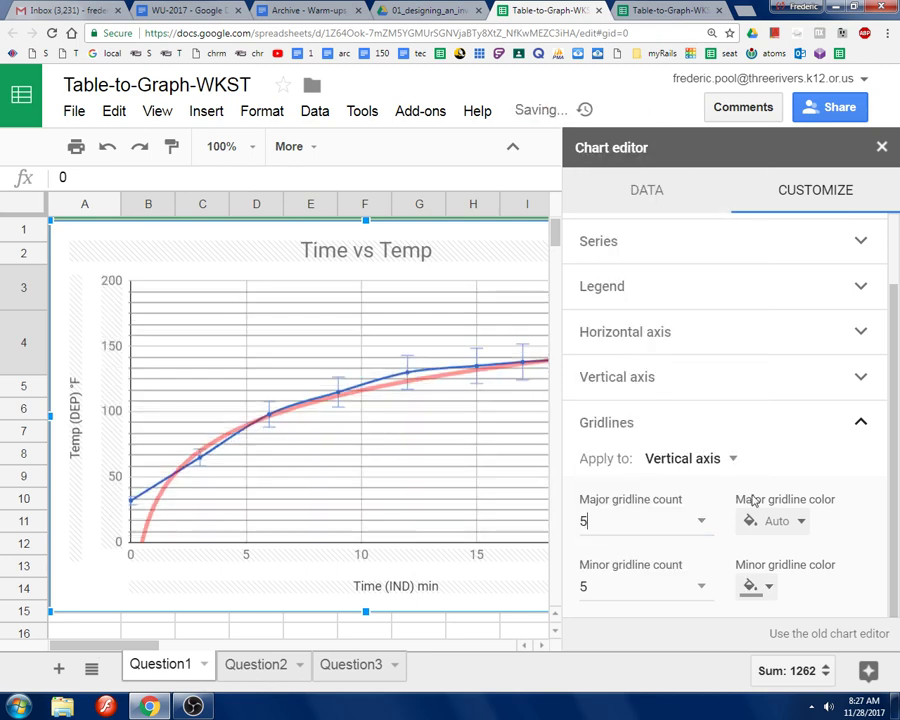
click(701, 587)
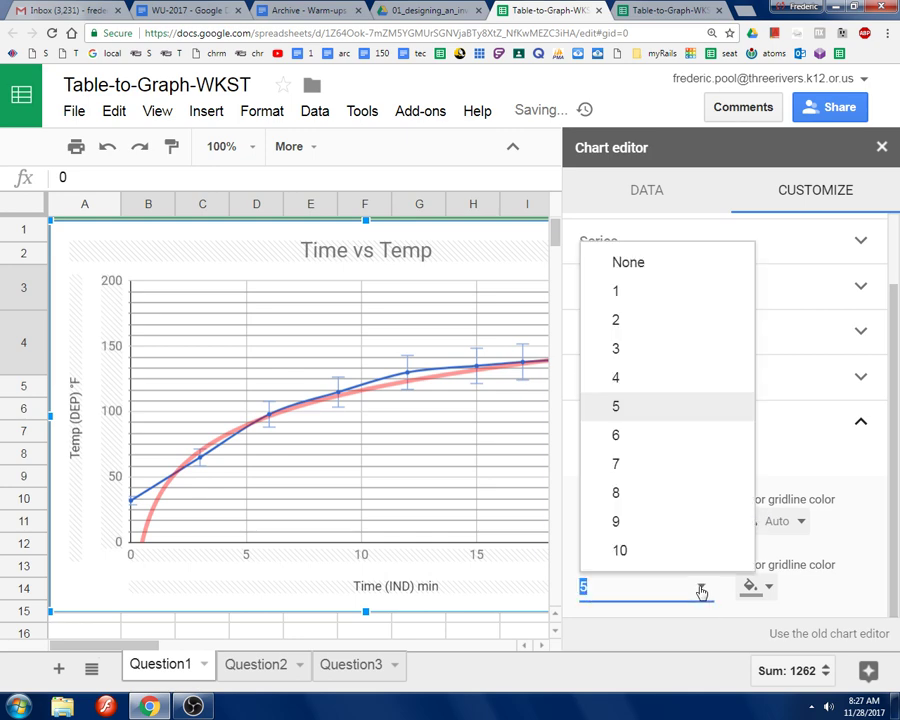
click(639, 328)
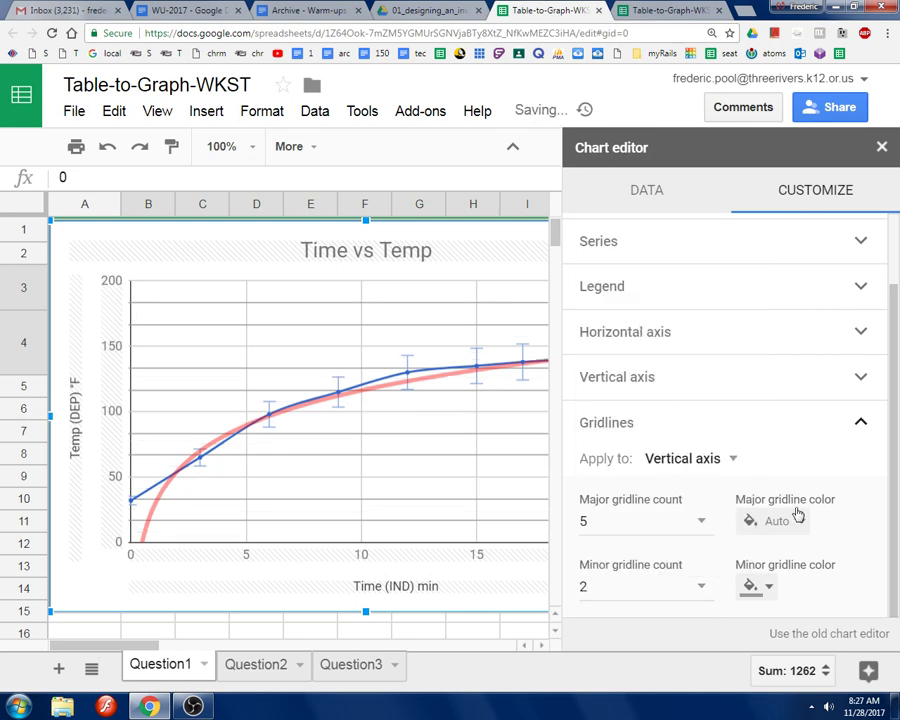
- Color both the major and minor gridlines a darker grey
click(800, 520)
click(669, 296)
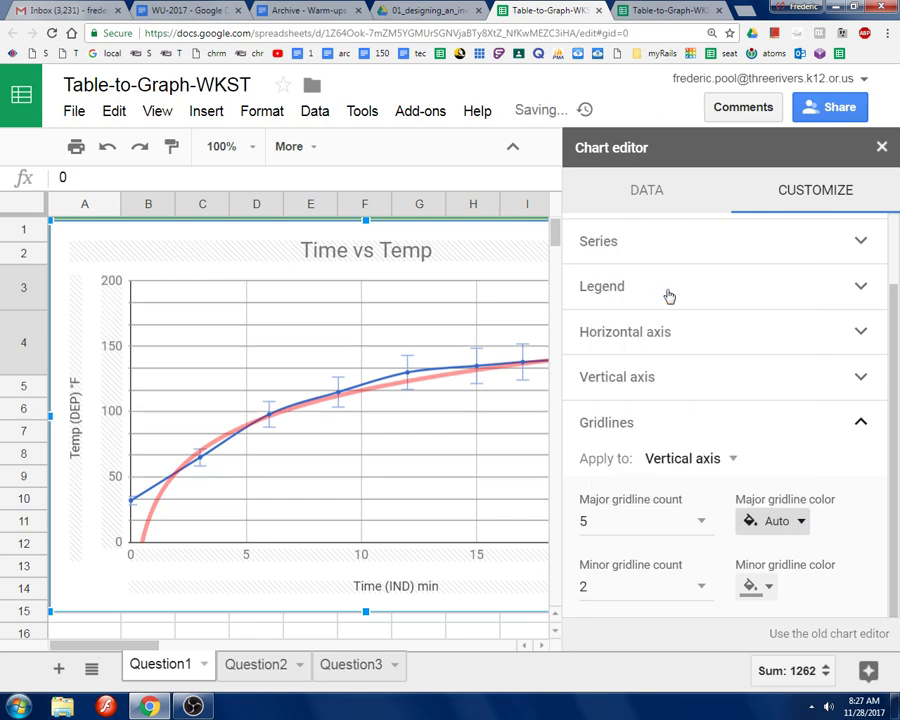
click(770, 588)
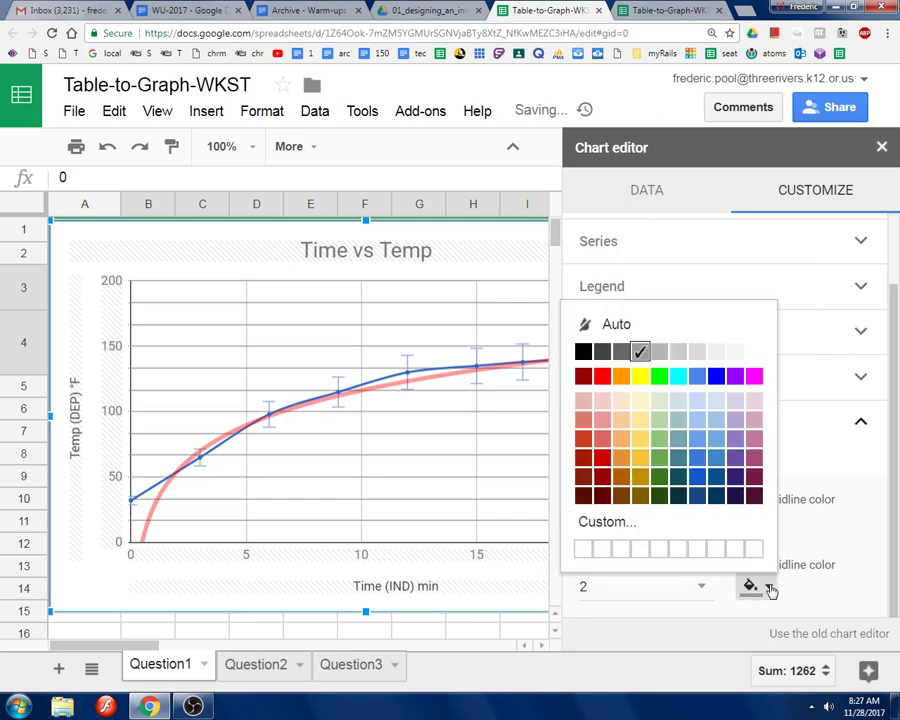
click(675, 349)
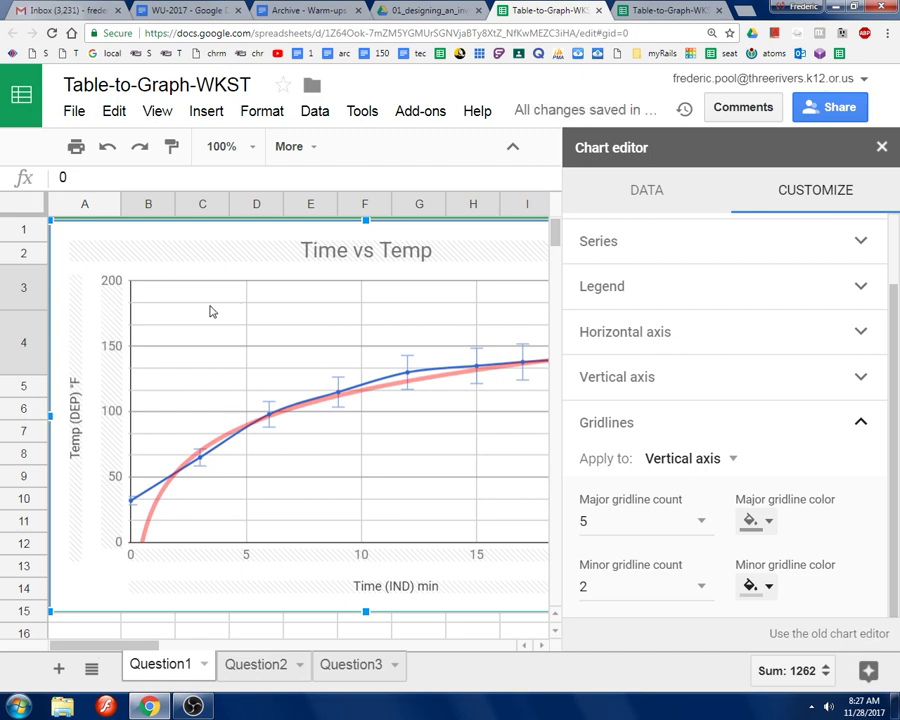
- Give the horizontal axis 5 major gridlines coloured grey
click(716, 460)
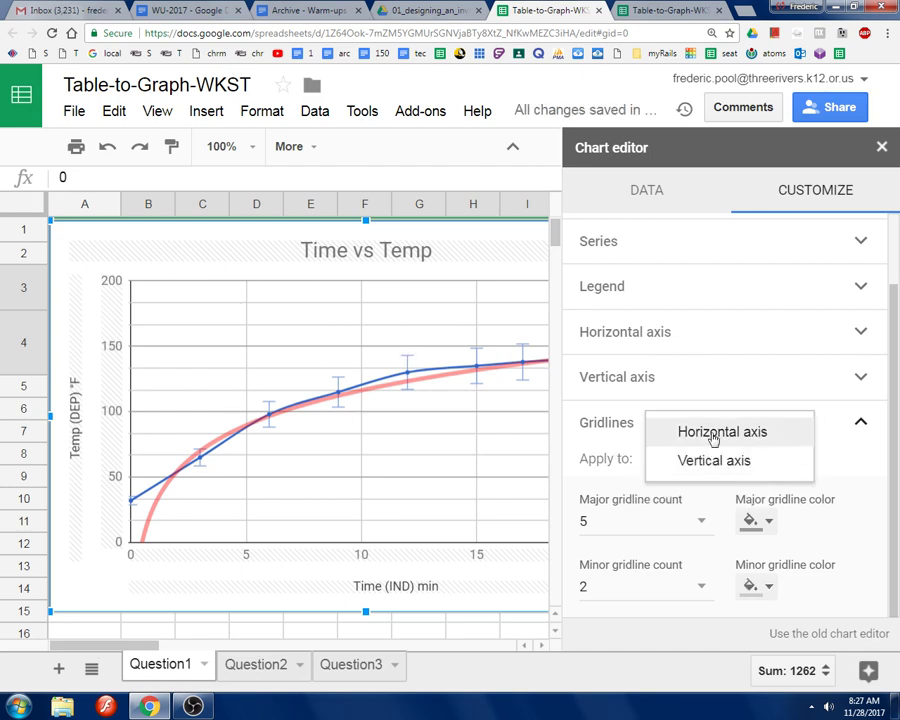
click(710, 432)
scroll(695, 566, down, 2)
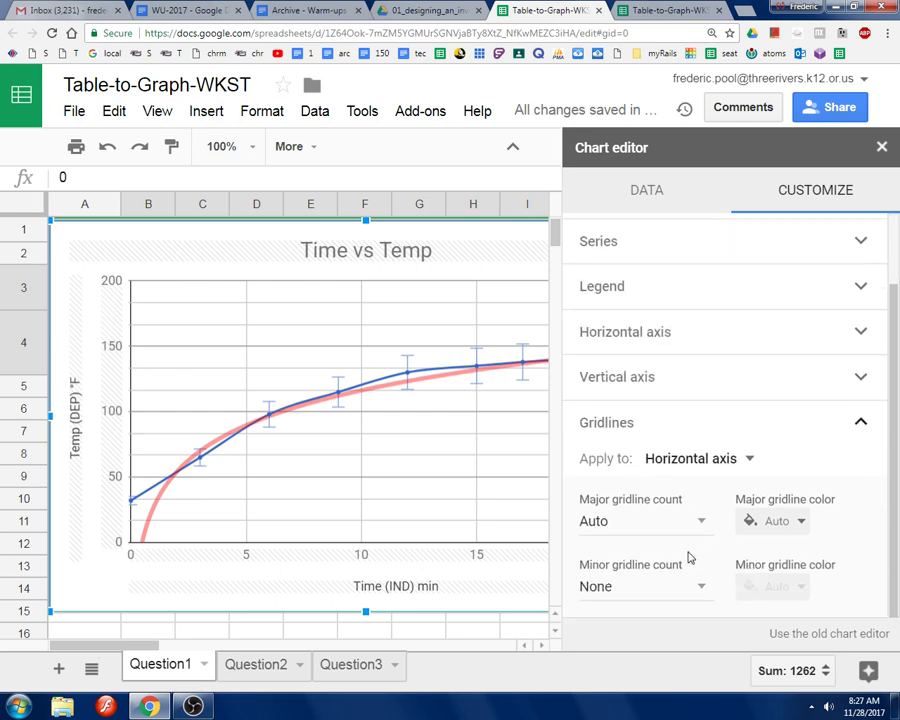
click(701, 520)
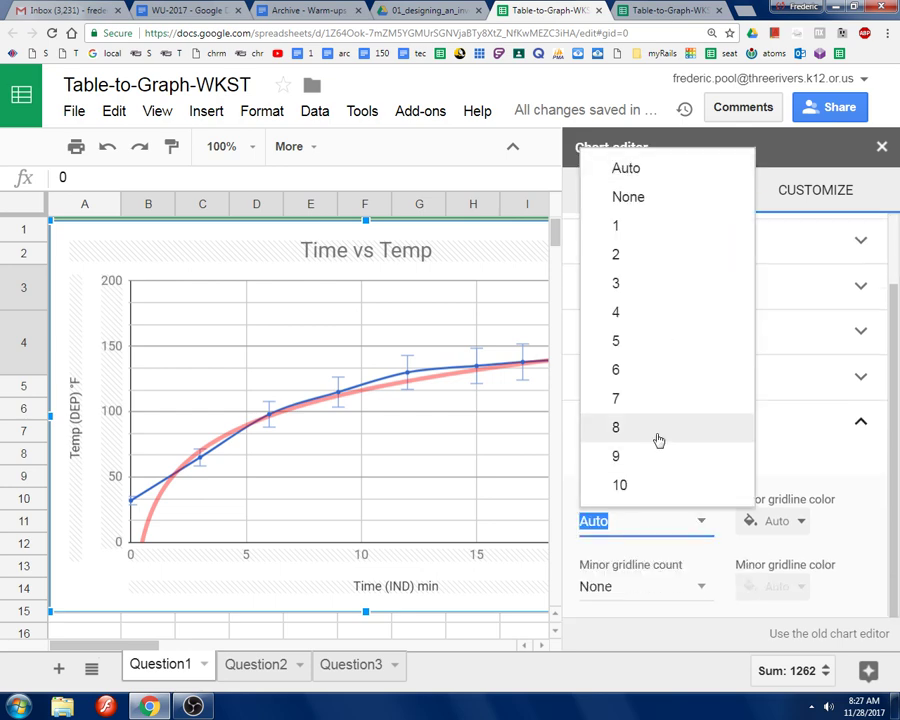
click(639, 344)
click(701, 521)
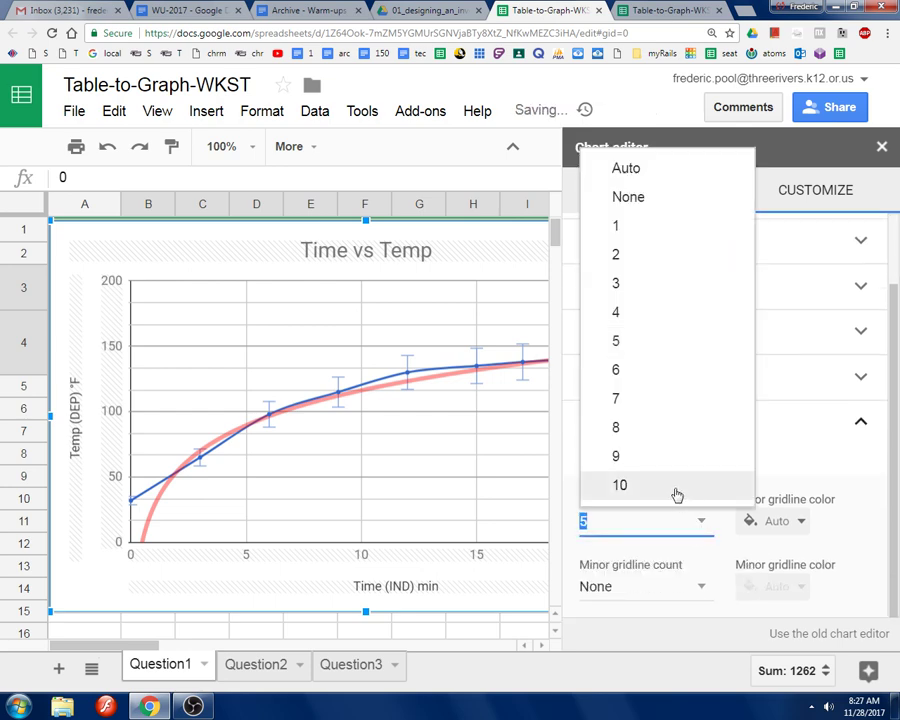
click(675, 489)
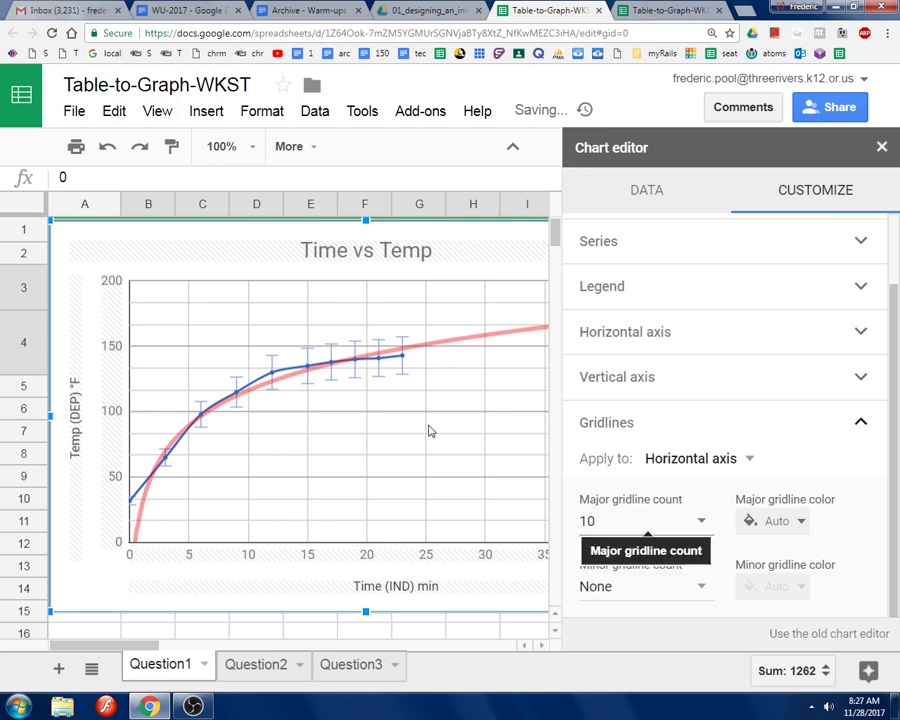
click(700, 521)
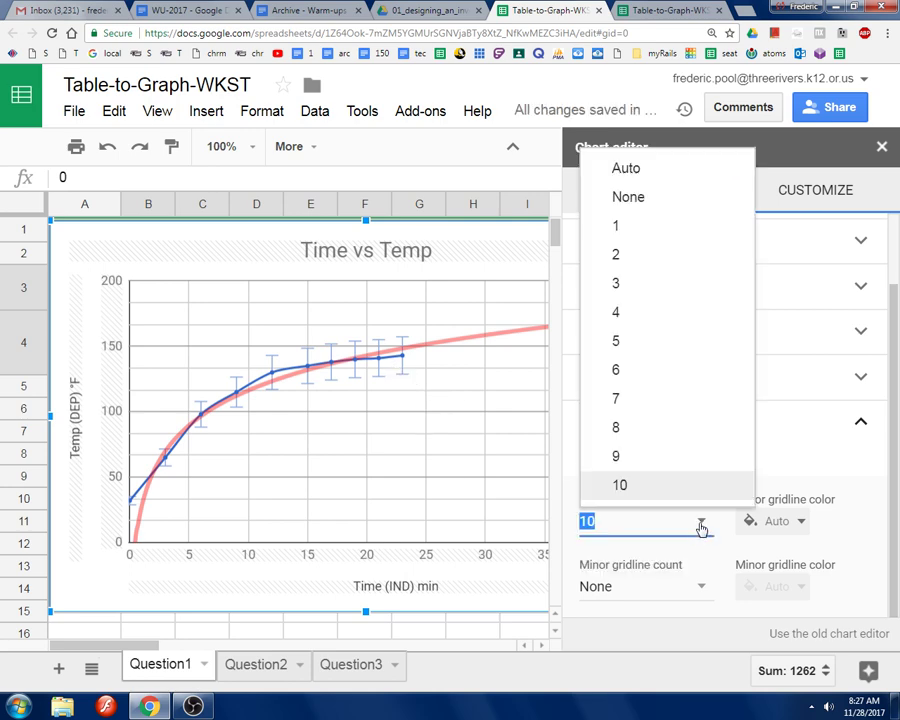
click(633, 351)
click(806, 521)
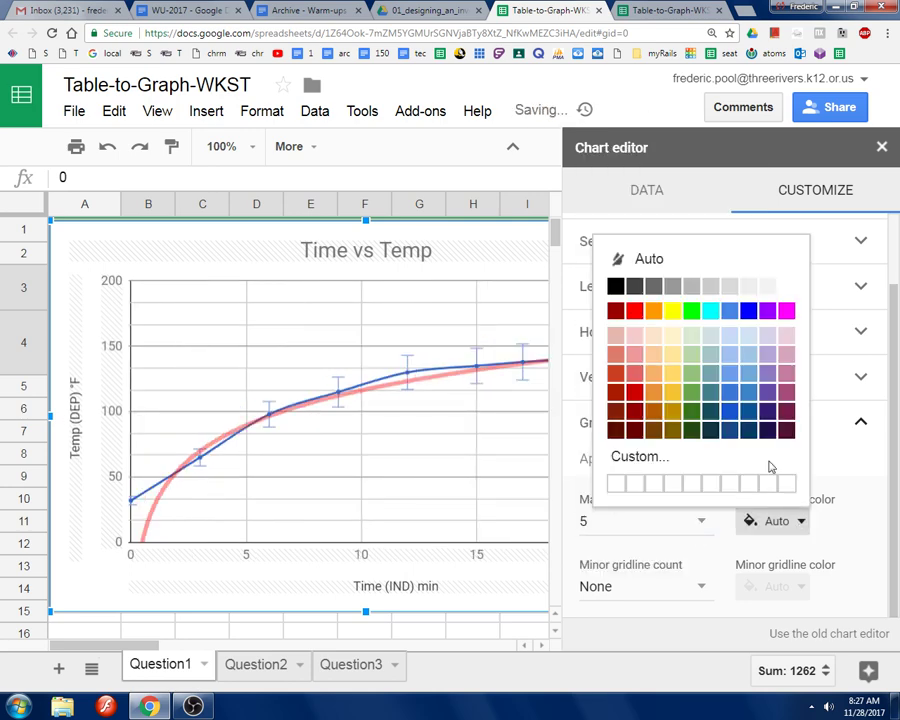
click(671, 287)
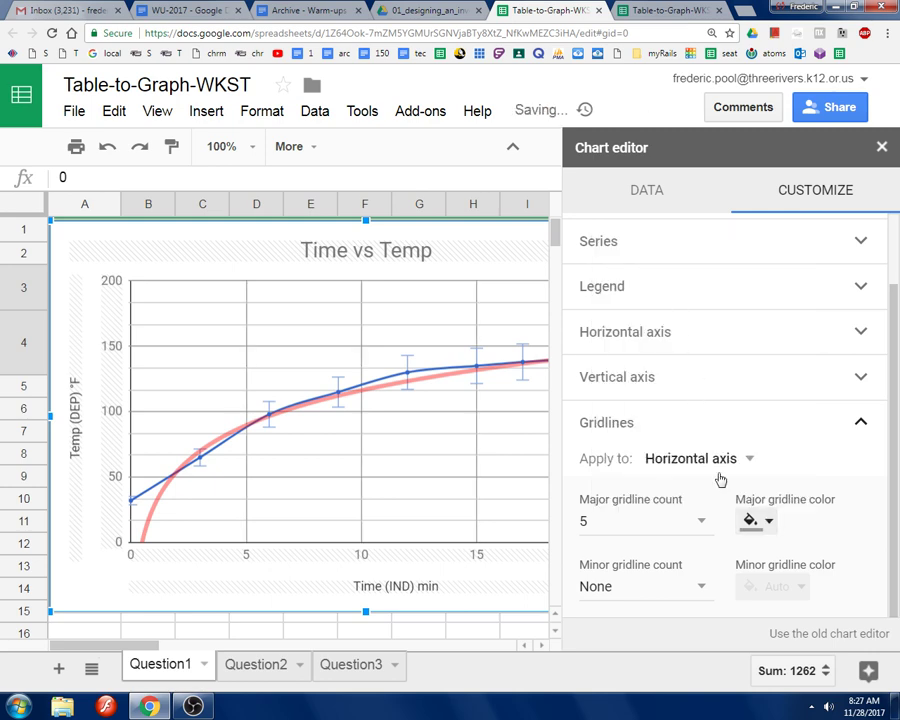
- Add 5 grey minor gridlines and collapse the Gridlines section
click(701, 587)
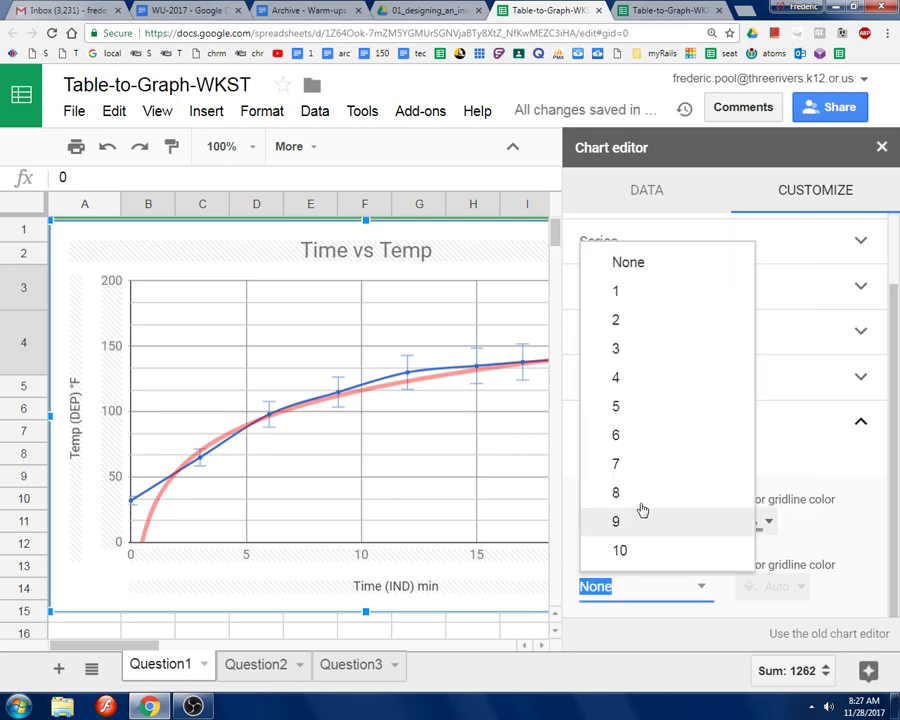
click(636, 405)
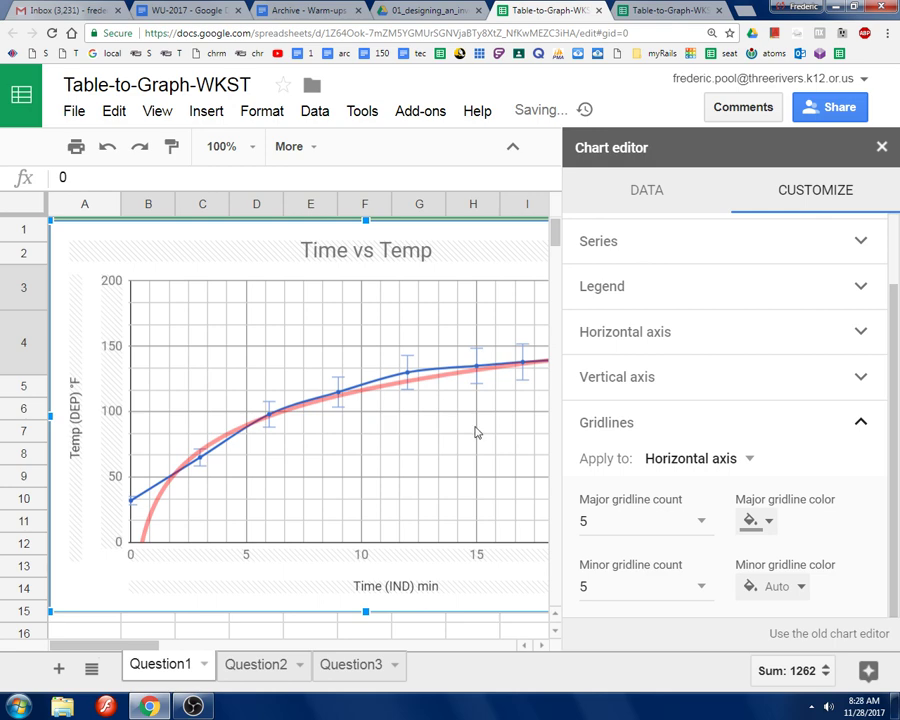
click(798, 588)
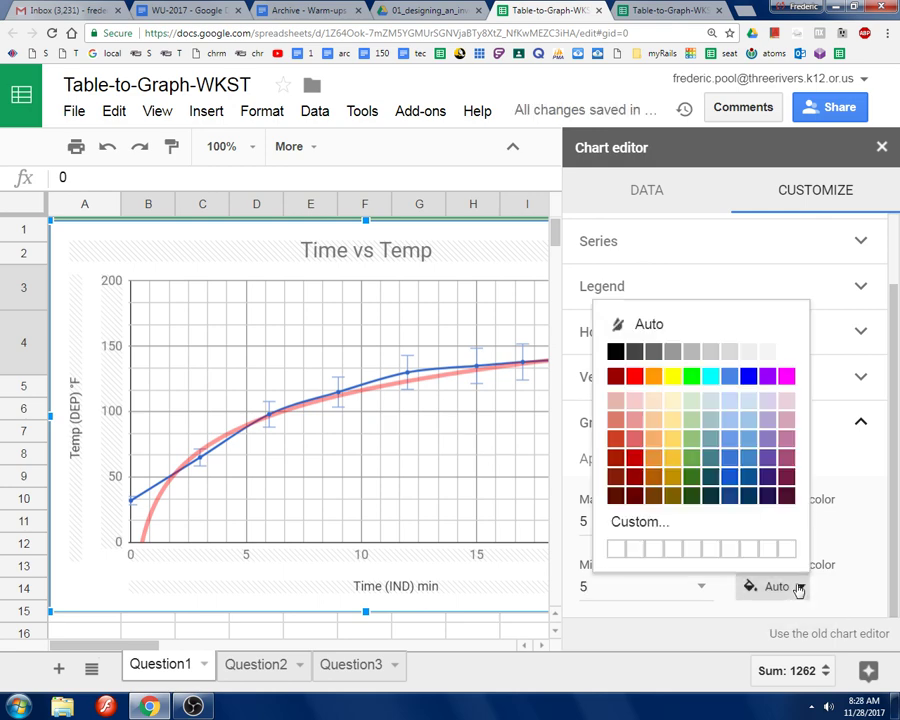
click(688, 351)
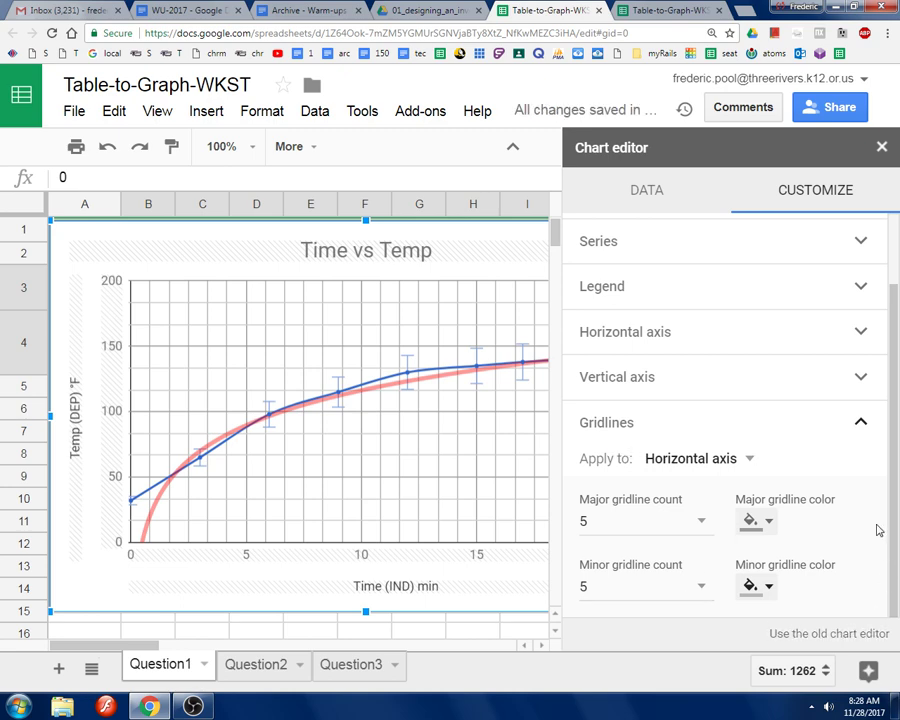
click(620, 423)
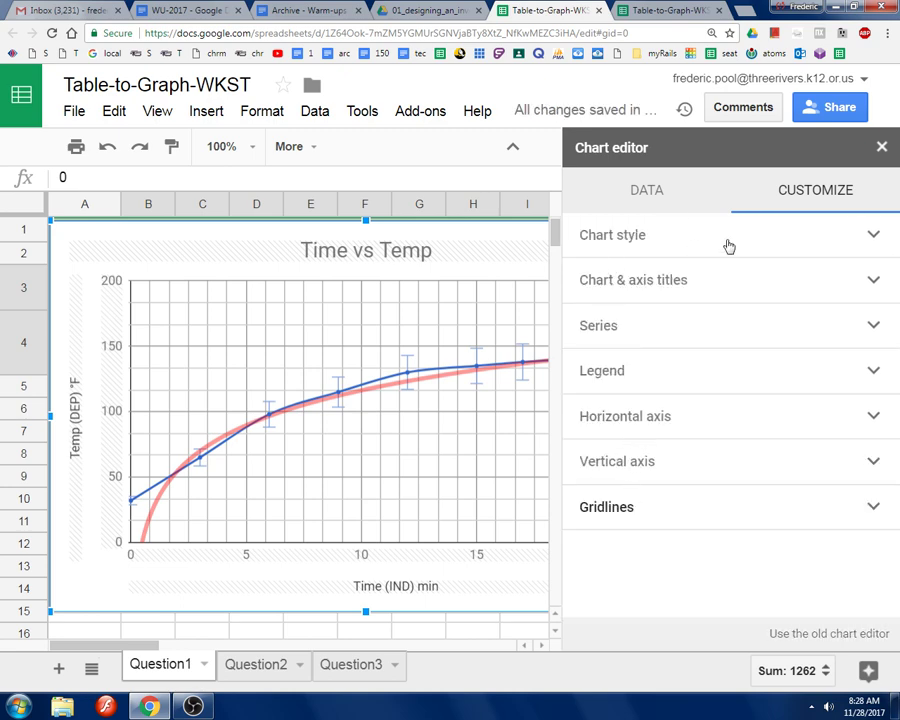
- Stretch the plot area toward the chart's top-left and down toward the axis title
click(881, 148)
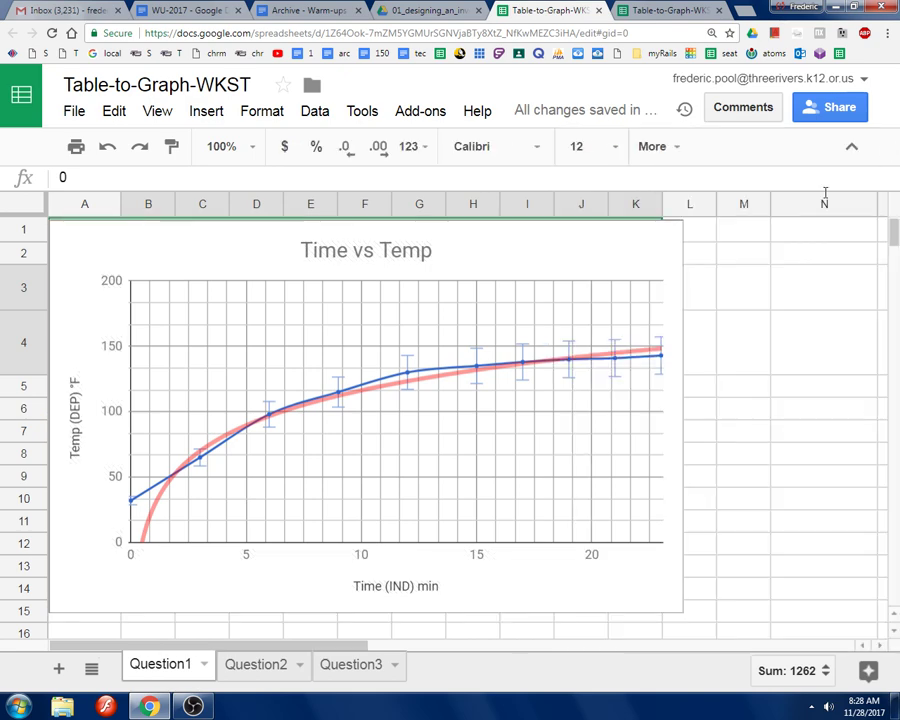
click(514, 263)
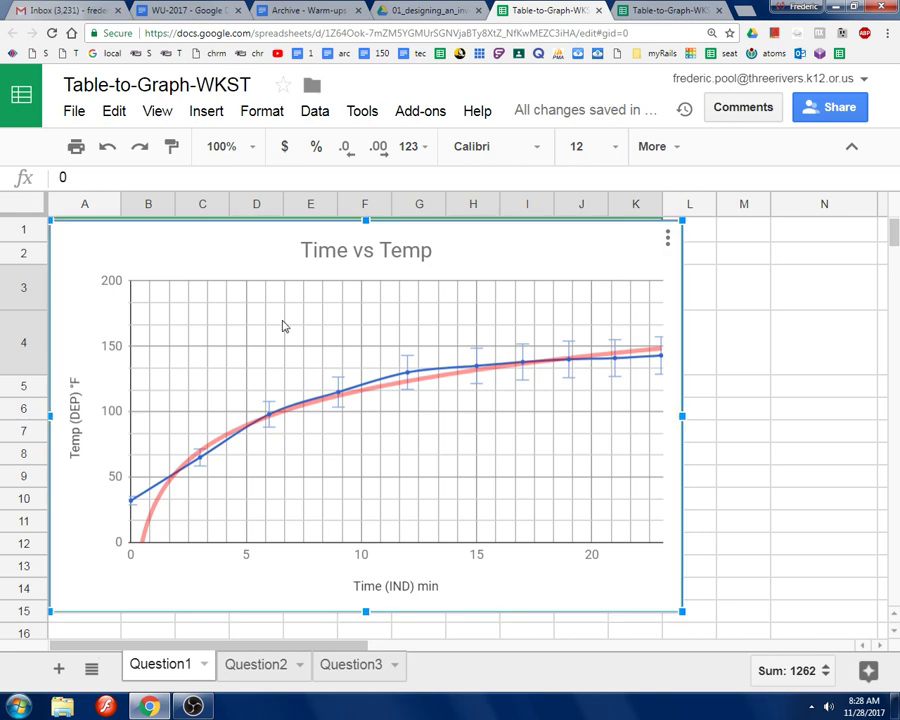
double_click(137, 293)
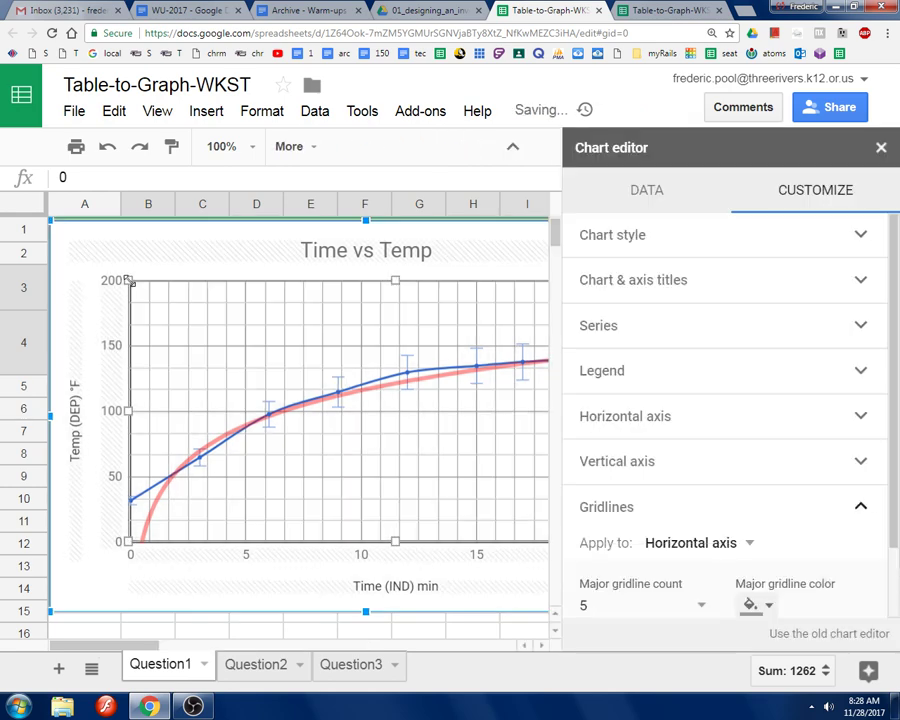
drag(130, 283, 91, 261)
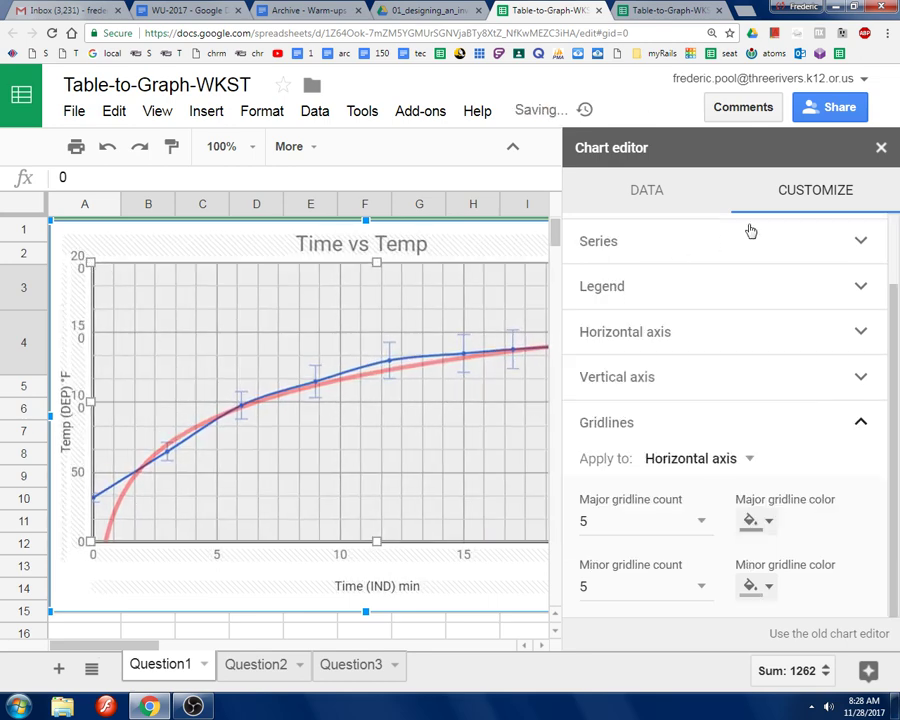
click(879, 148)
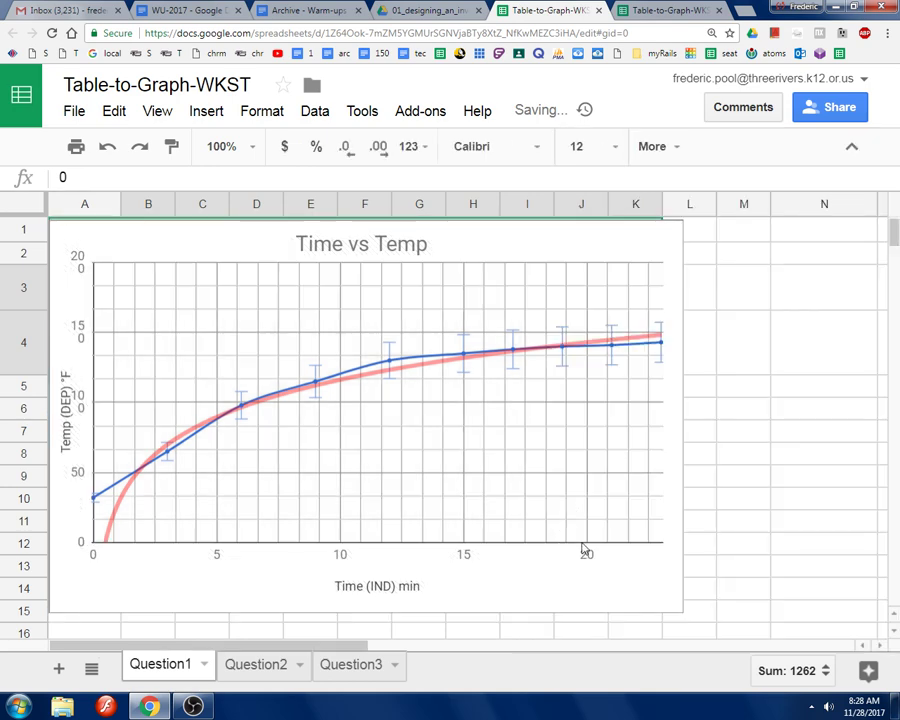
double_click(659, 546)
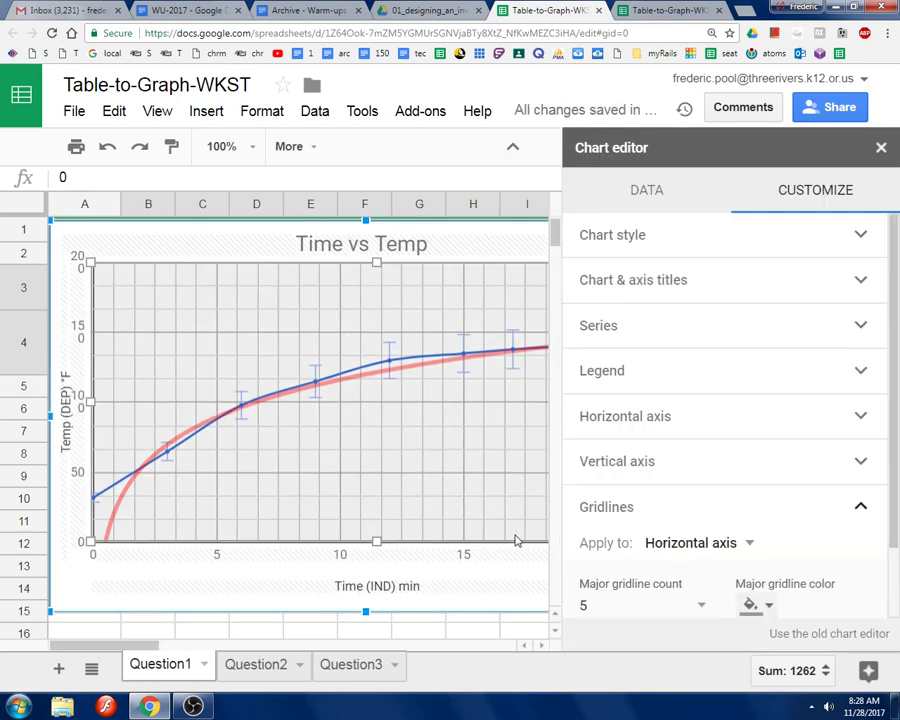
drag(376, 547, 376, 567)
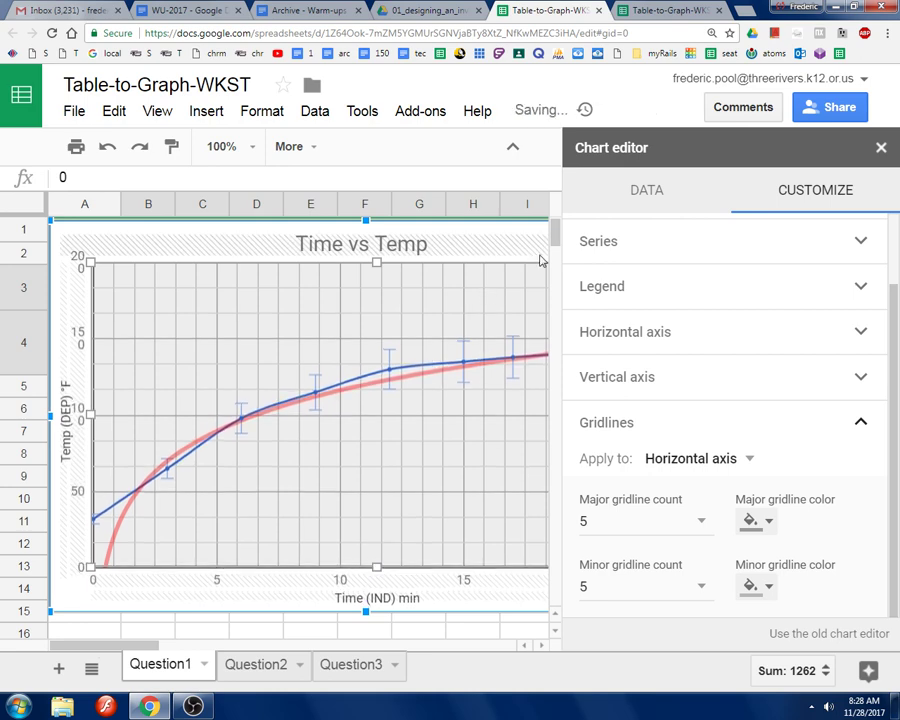
- Move the Time vs Temp chart below the data table and shrink it slightly
click(880, 149)
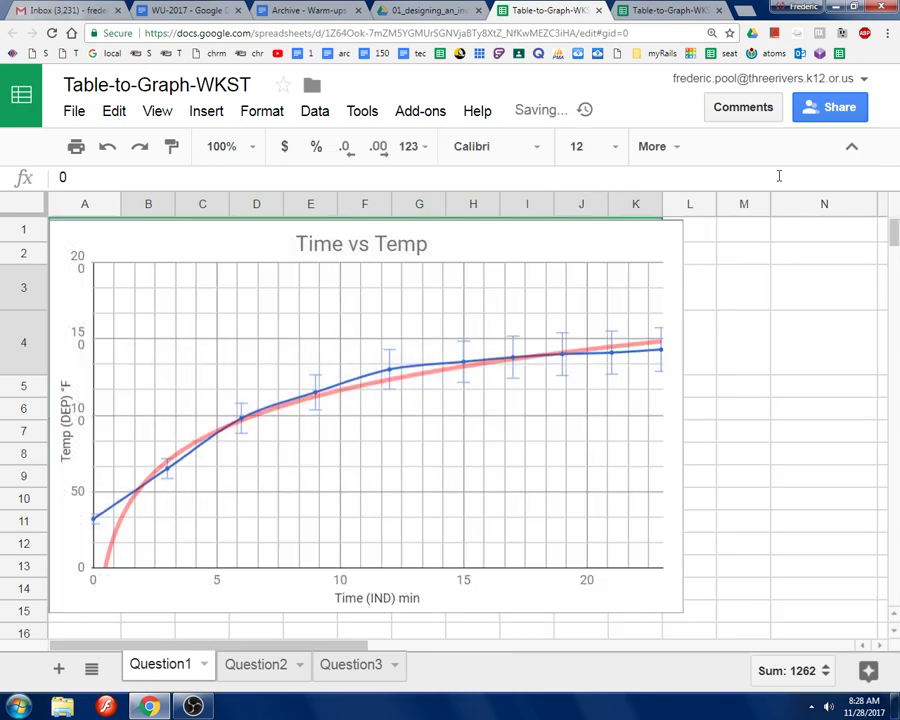
click(709, 290)
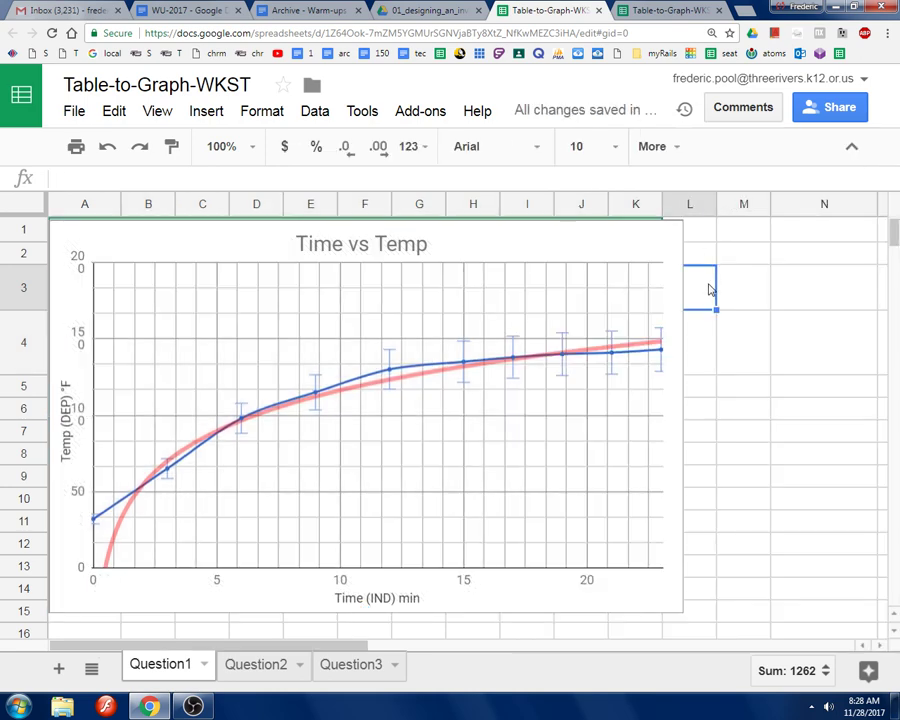
click(655, 247)
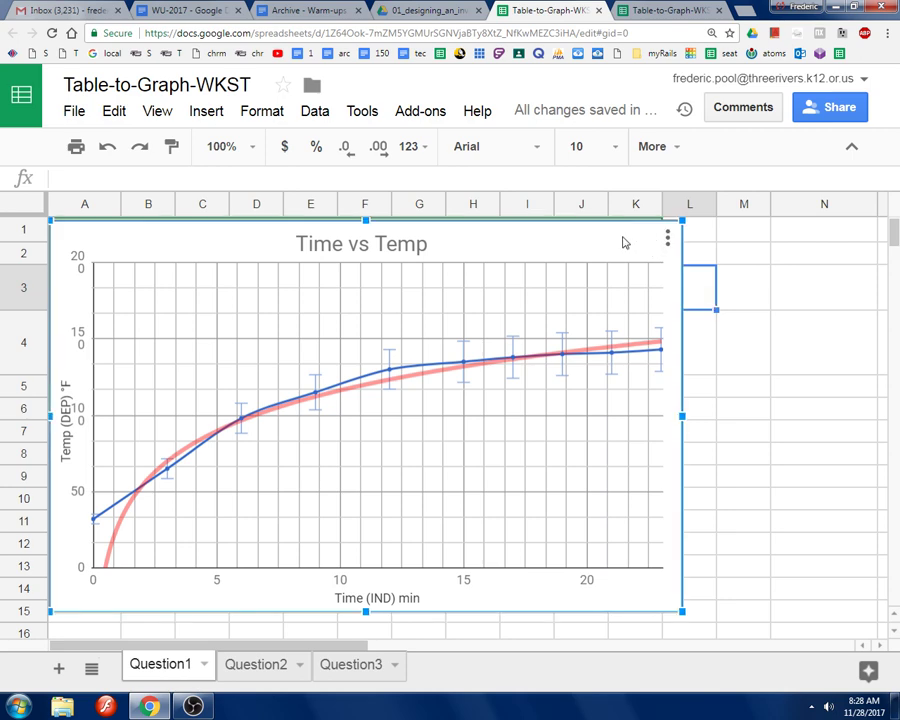
drag(604, 243, 597, 401)
drag(683, 385, 671, 396)
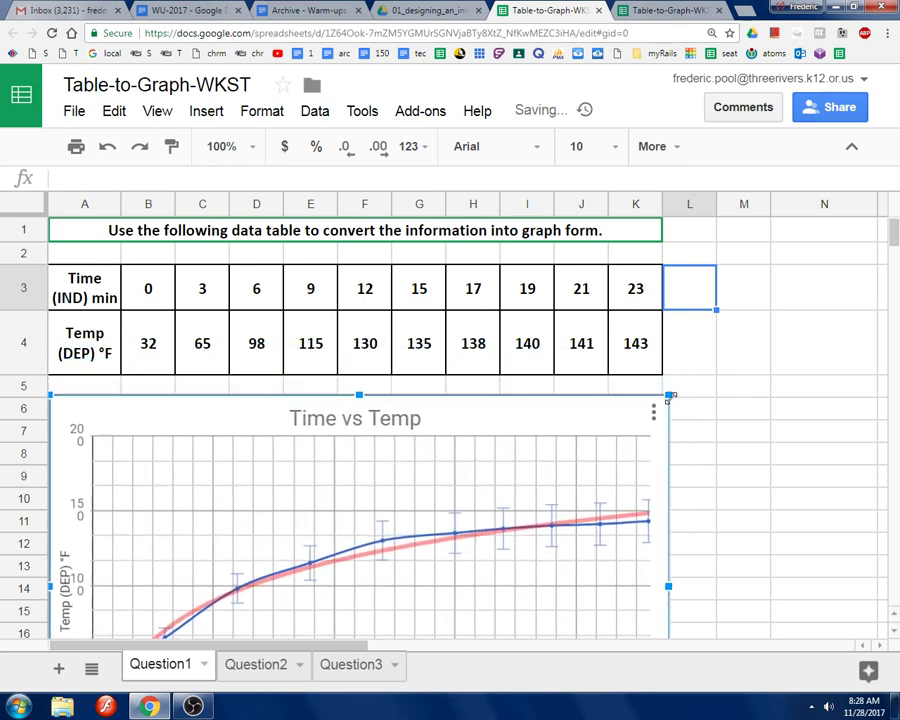
click(685, 394)
- Deselect the chart and check that it sits below the data table
scroll(687, 396, down, 3)
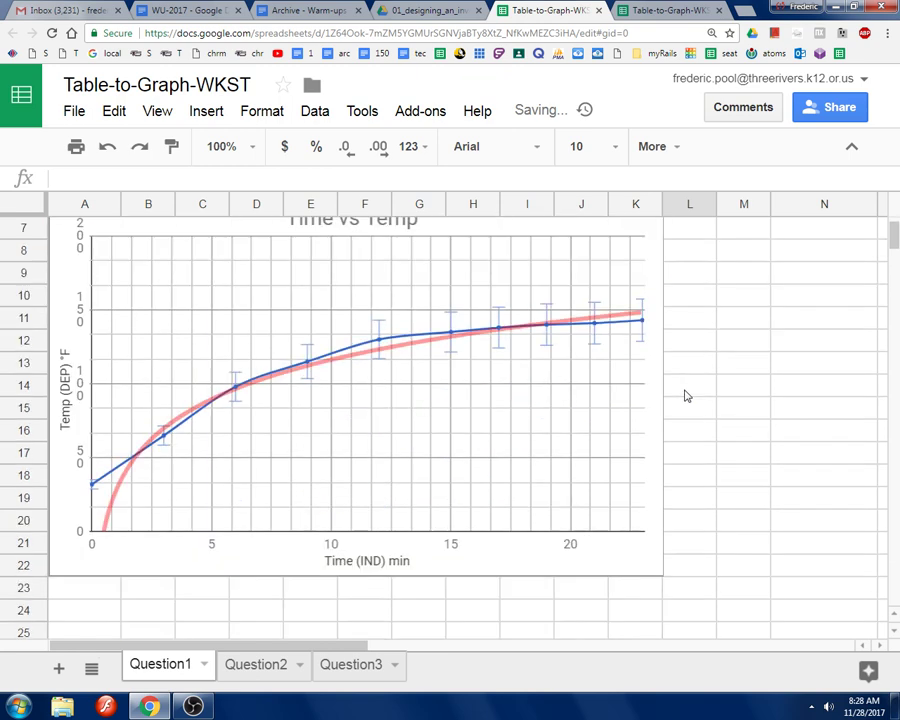
scroll(685, 396, up, 3)
click(612, 367)
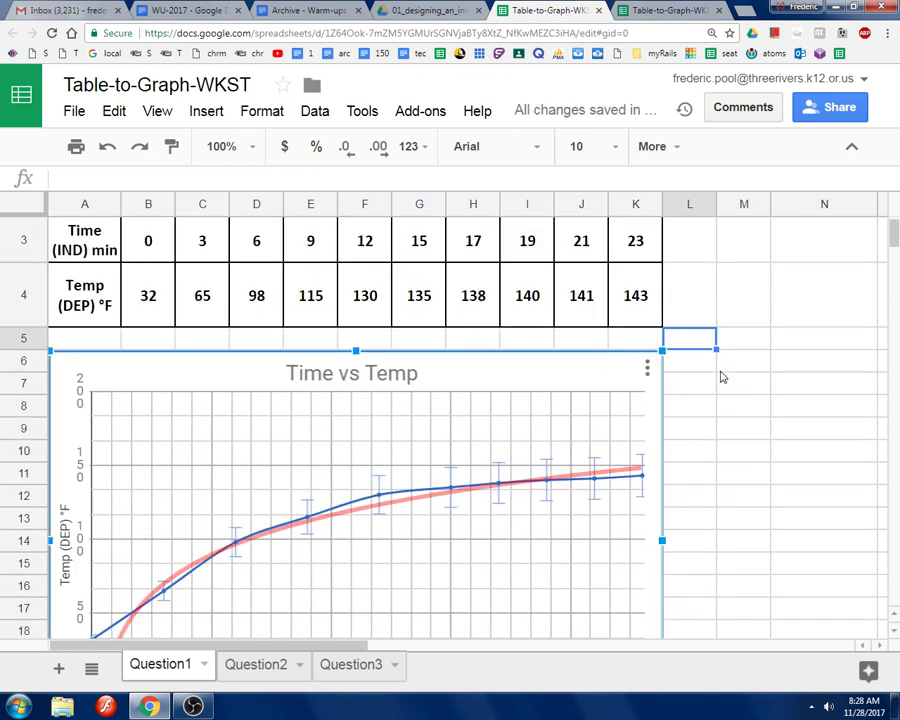
click(739, 382)
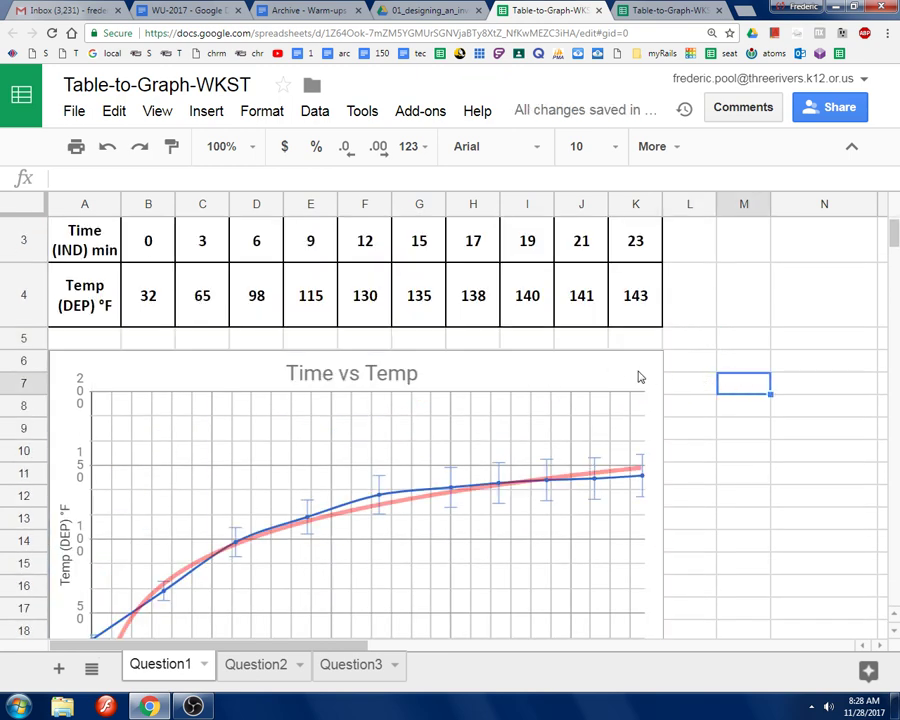
click(626, 368)
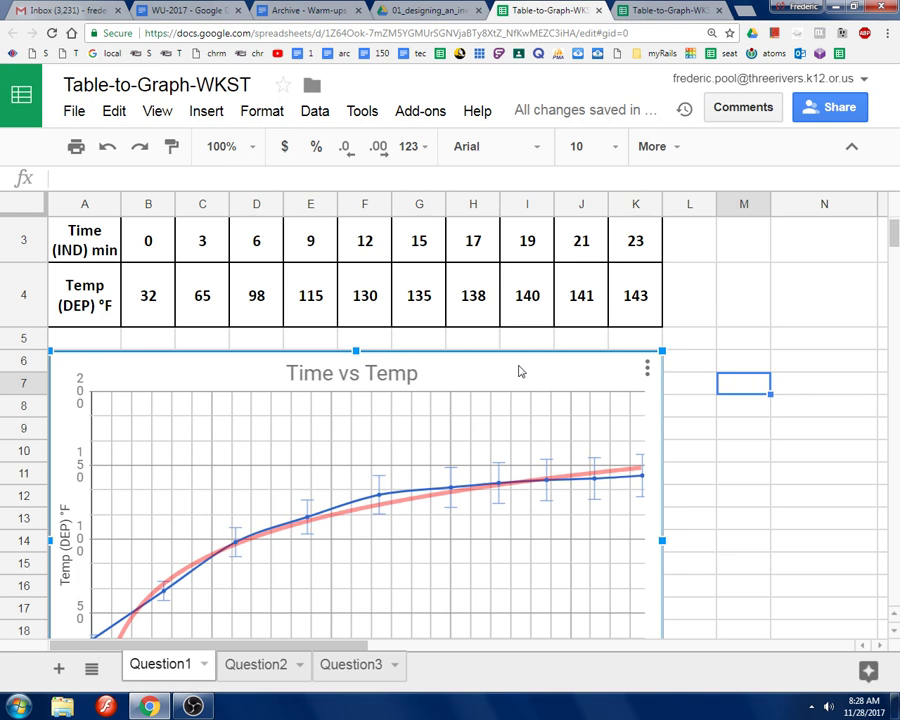
key(Escape)
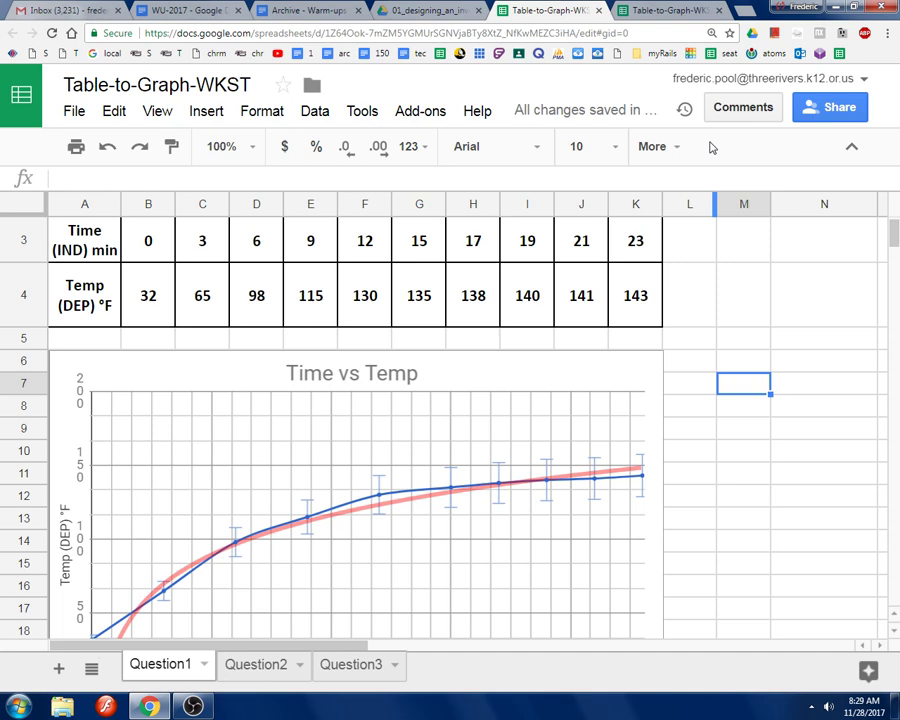
scroll(406, 364, down, 3)
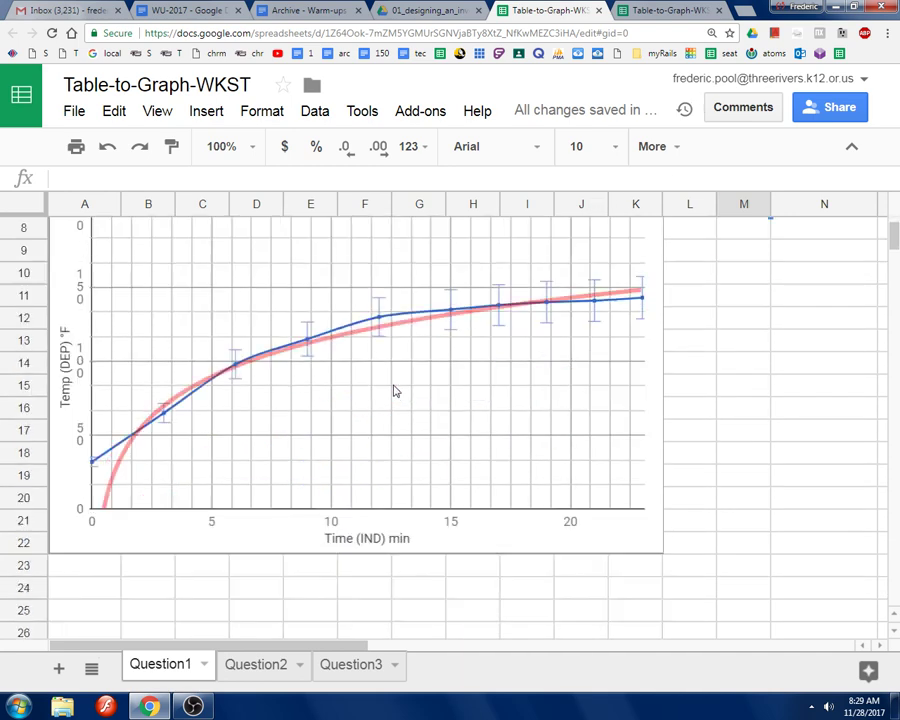
scroll(395, 391, up, 1)
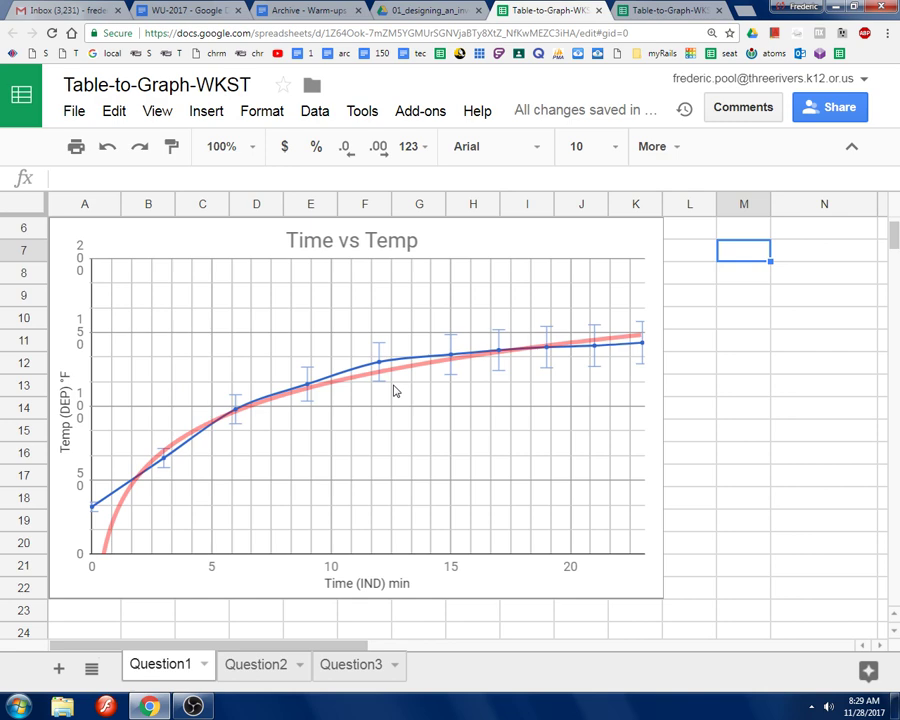